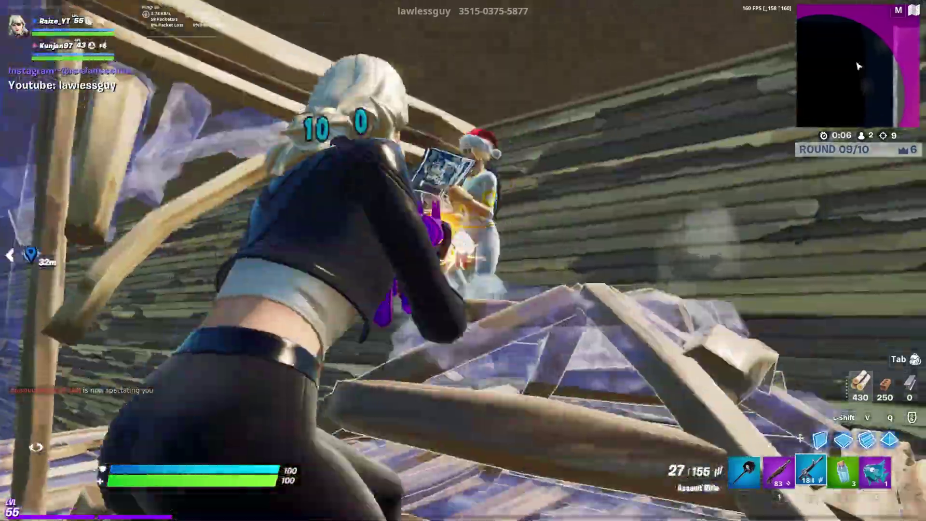
left_click(464, 261)
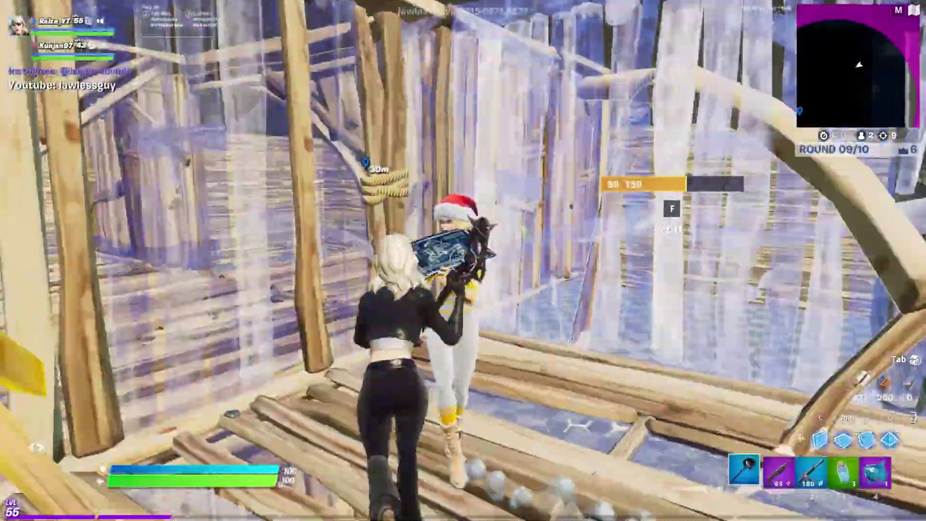
left_click(463, 260)
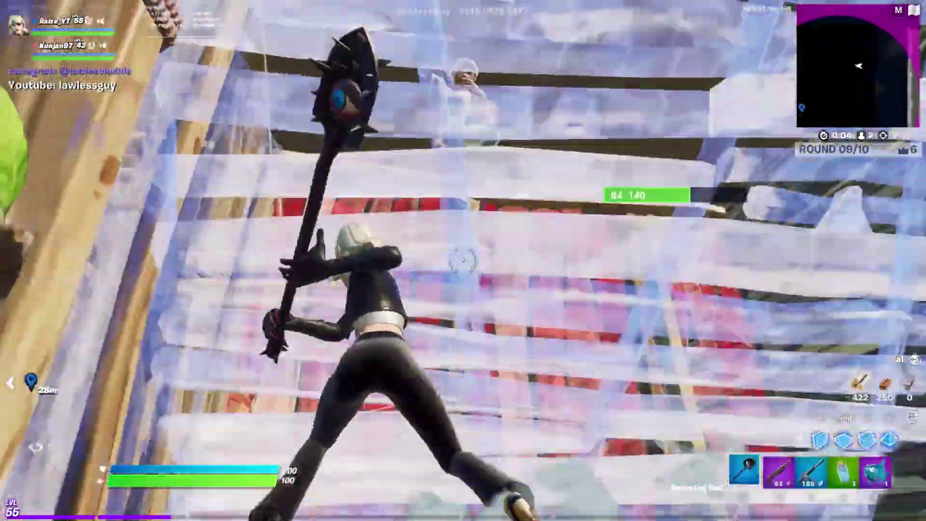
left_click(463, 260)
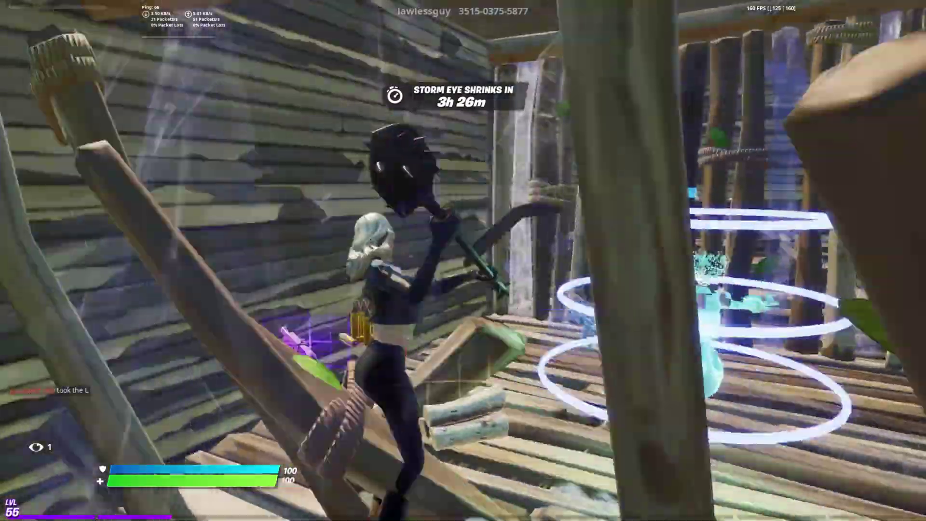
key("g")
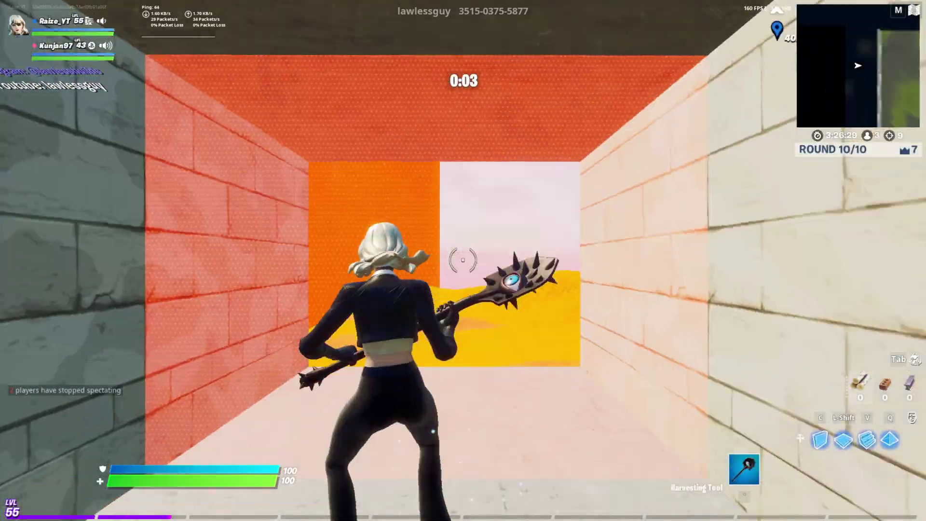
key("Tab")
left_click(724, 414)
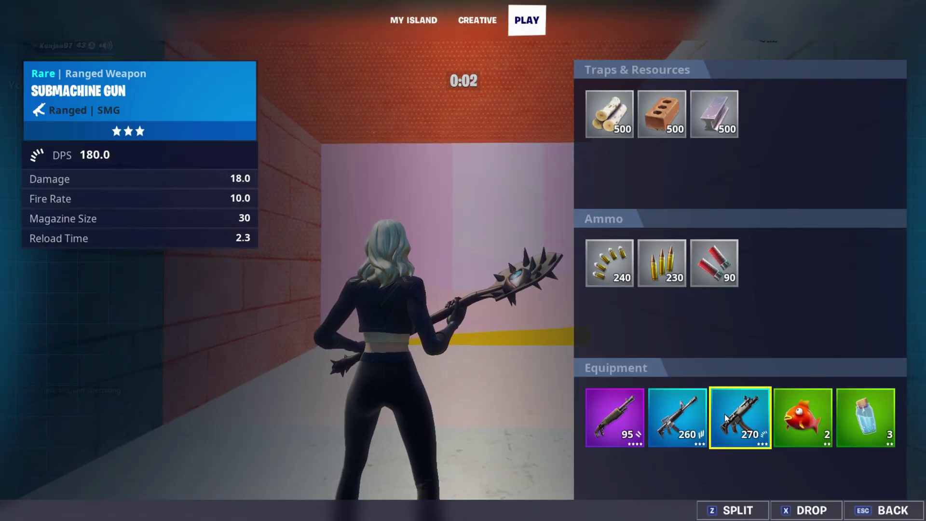
left_click(677, 417)
key("Tab")
key("c")
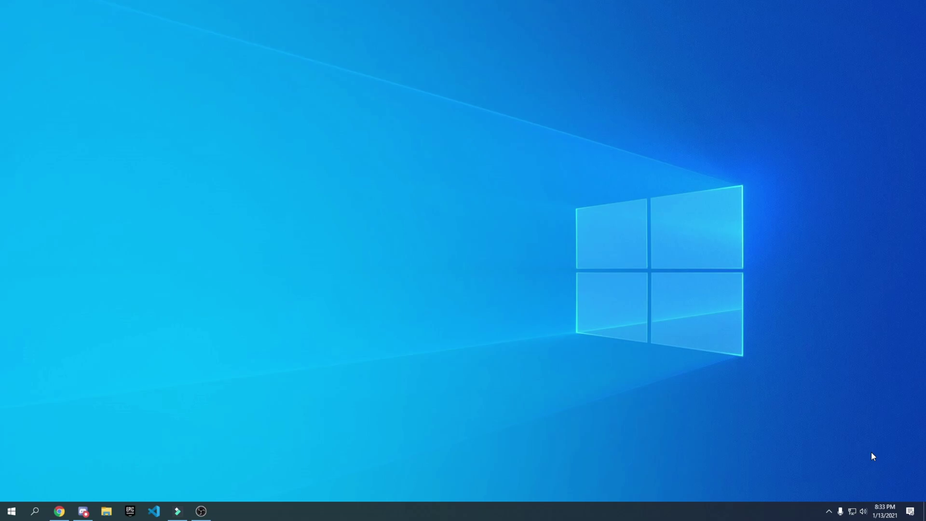
Launch GeForce Experience through the Windows search and move its window higher on the desktop
left_click(34, 511)
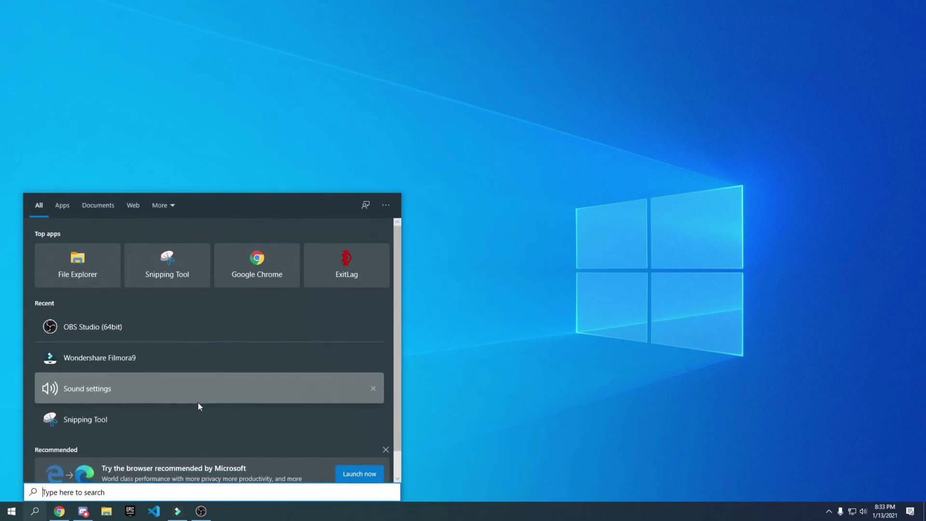
type("gefor")
key("Return")
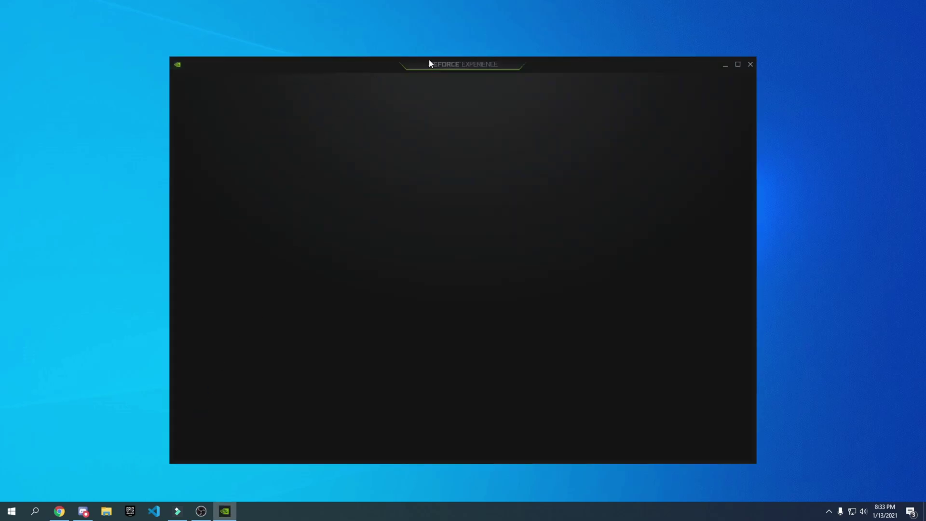
left_click_drag(430, 64, 416, 25)
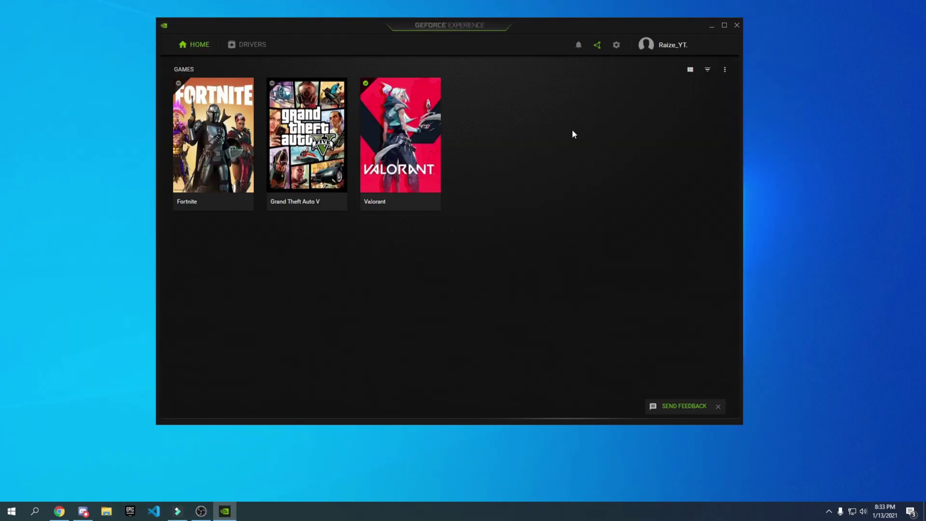
Check for updates to the GeForce Game Ready Driver, then open the GeForce Experience settings
left_click(263, 48)
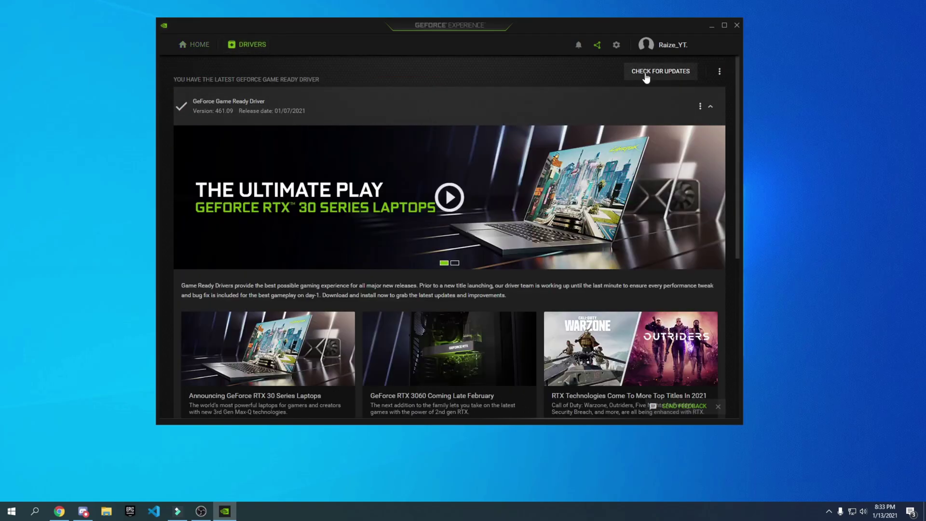
left_click(645, 77)
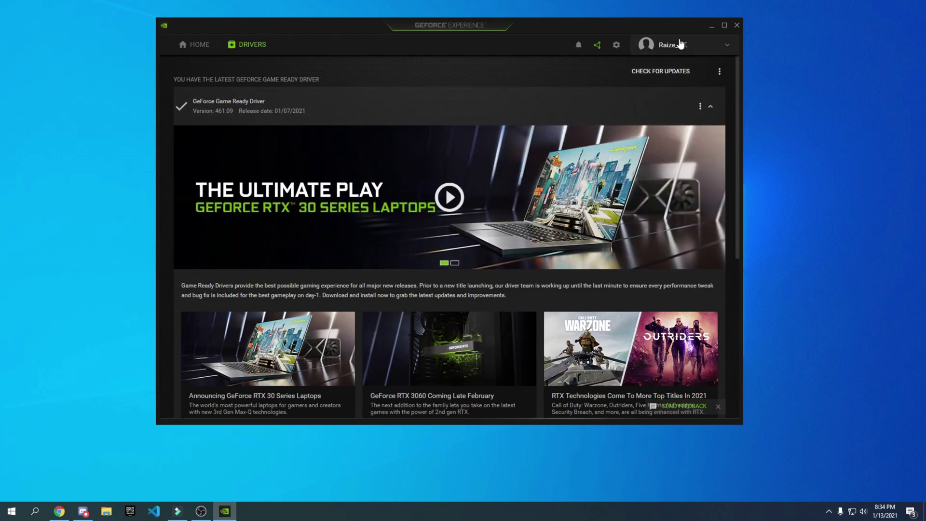
left_click(616, 45)
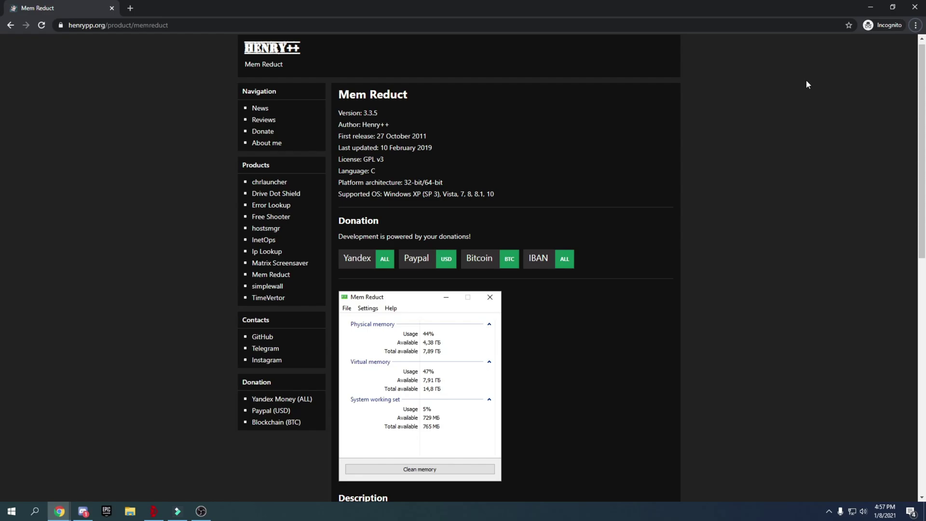
Download the installer memreduct-3.3.5-setup.exe from the Mem Reduct product page in the browser
scroll(676, 147, "down", 5)
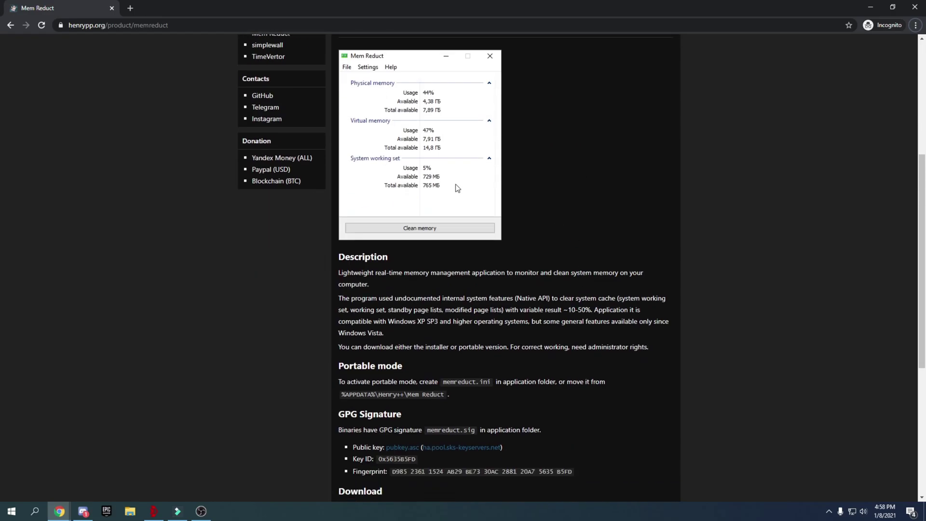
scroll(625, 206, "up", 1)
scroll(617, 203, "down", 5)
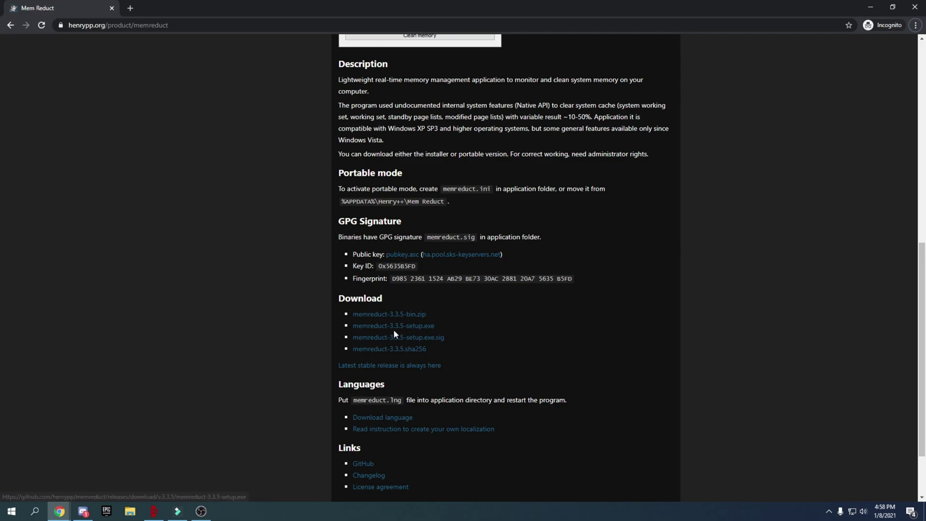
left_click(418, 329)
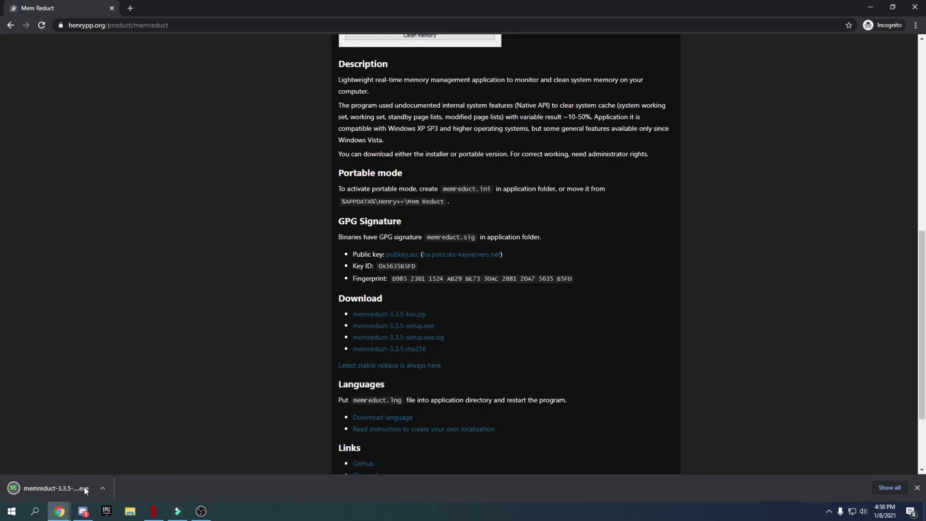
Run the downloaded setup, accept the license, install Mem Reduct with the default components, and finish with Run Mem Reduct enabled
left_click(29, 486)
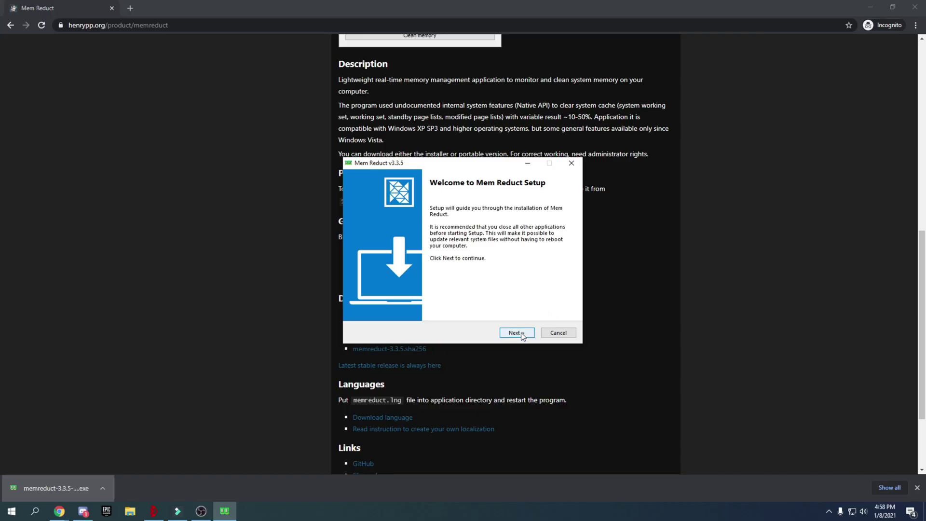
left_click(517, 333)
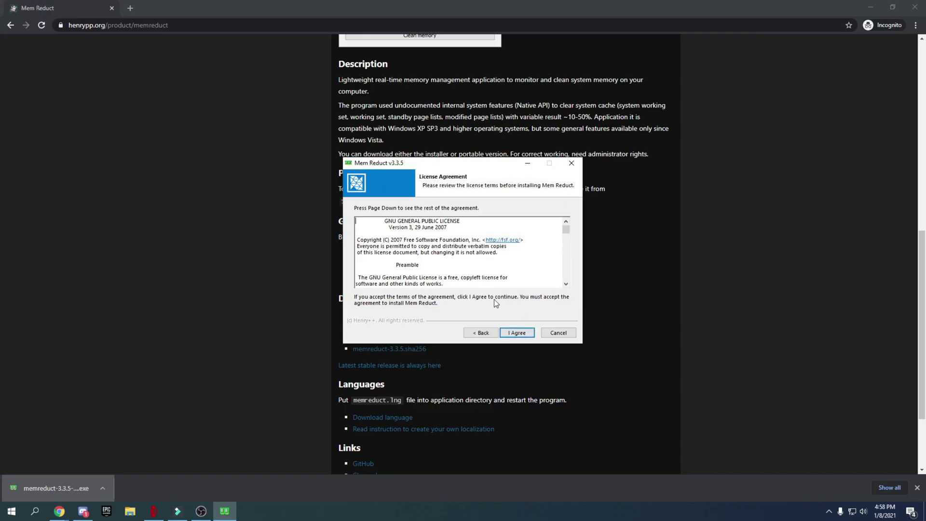
left_click(517, 332)
left_click(512, 333)
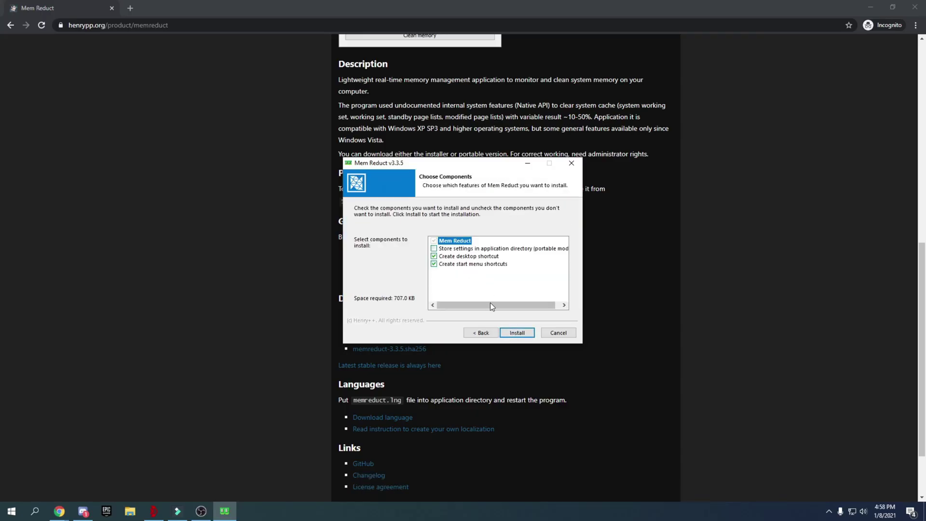
left_click(520, 332)
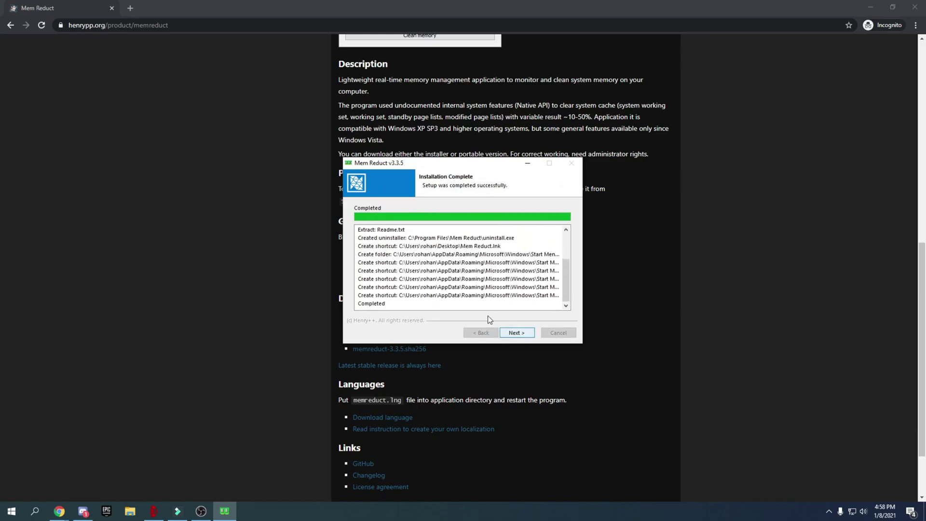
left_click(518, 333)
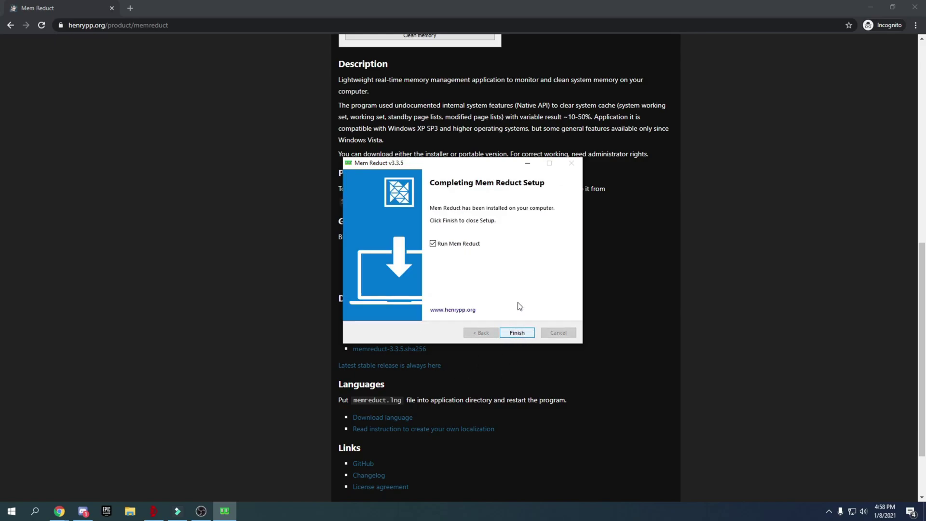
left_click(526, 333)
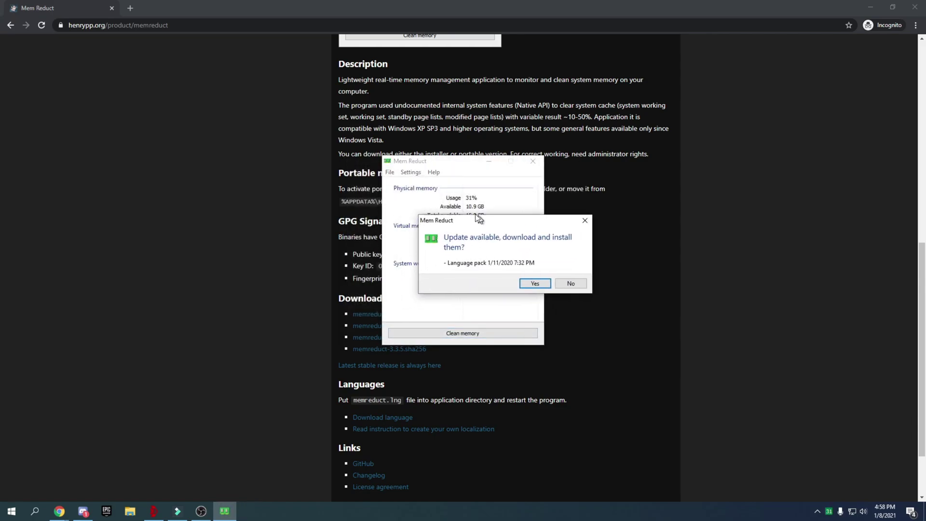
Dismiss the language pack update prompt and clean the memory with Mem Reduct, confirming the cleanup
left_click(490, 285)
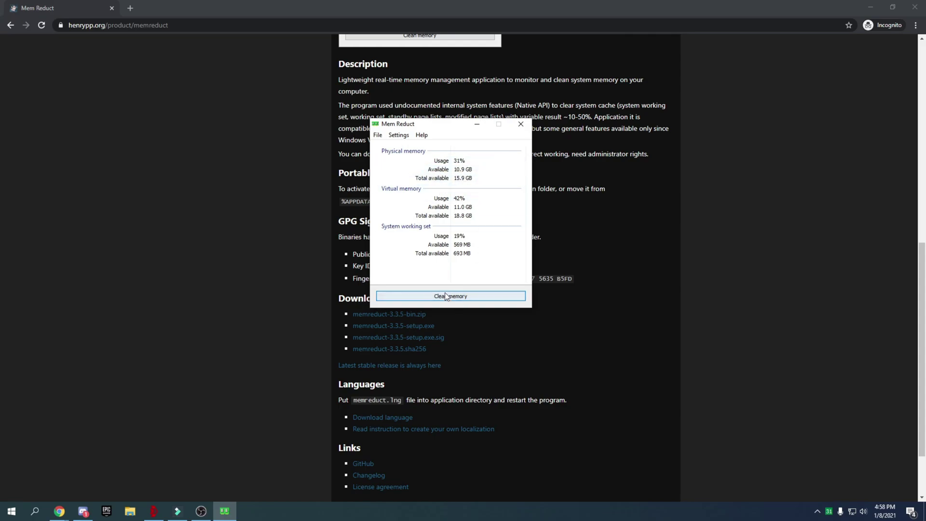
left_click(462, 294)
left_click(476, 232)
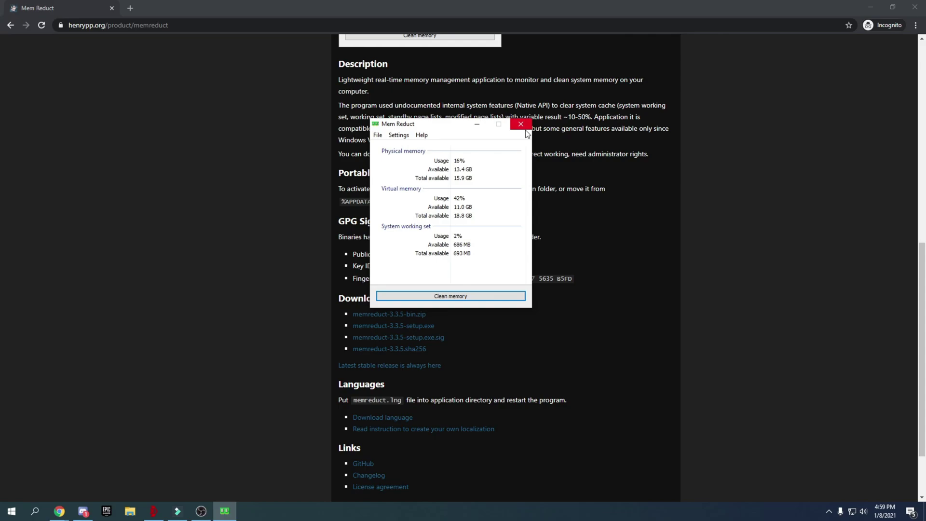
Move the Mem Reduct window aside and run a second confirmed memory cleanup
left_click_drag(408, 128, 319, 121)
left_click(344, 290)
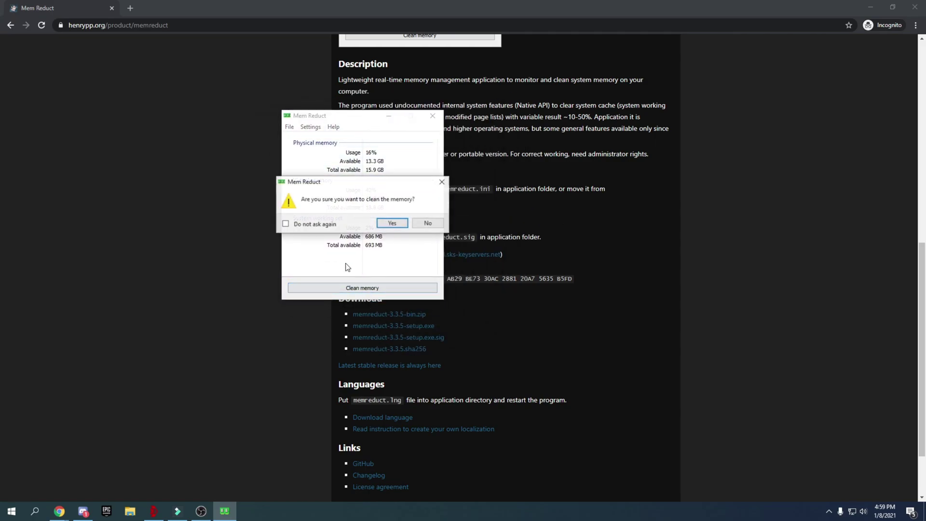
left_click(390, 222)
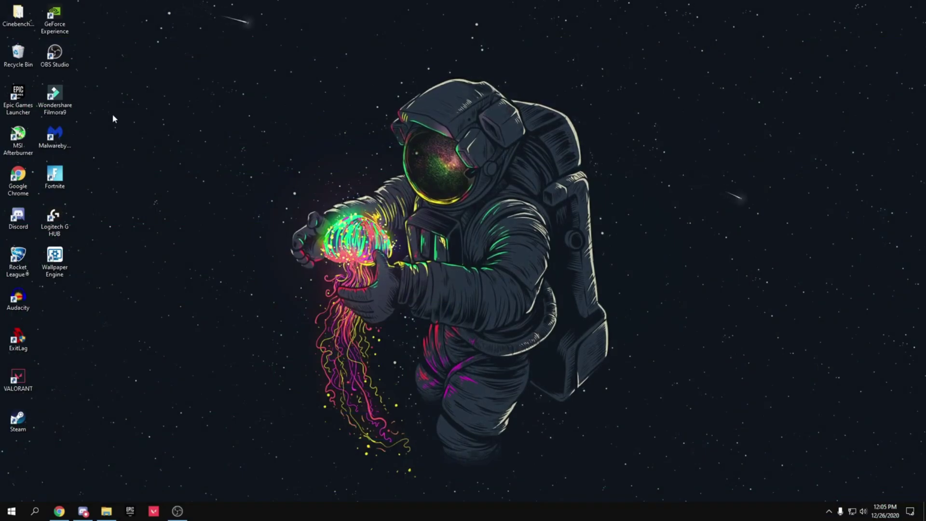
Switch to the Epic Games Launcher and exclude High Resolution Textures in Fortnite's installation options, applying the change
double_click(12, 106)
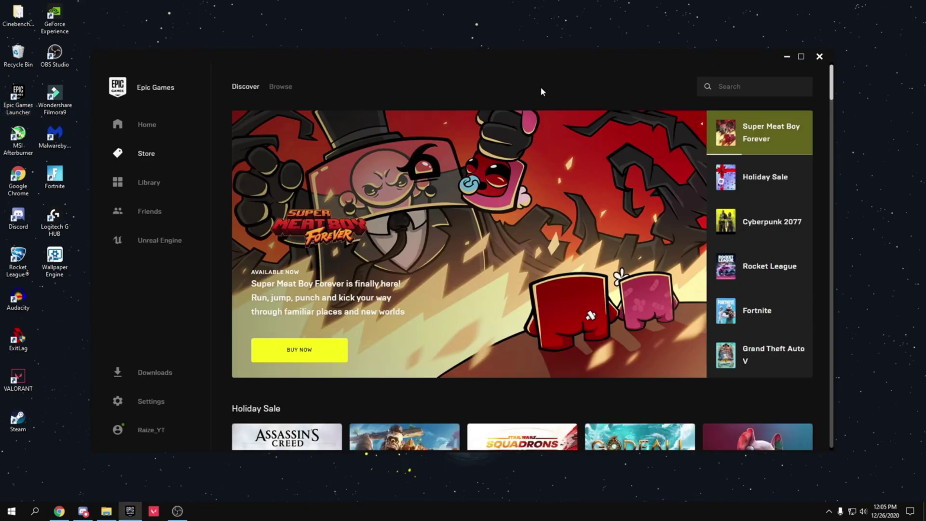
left_click(182, 186)
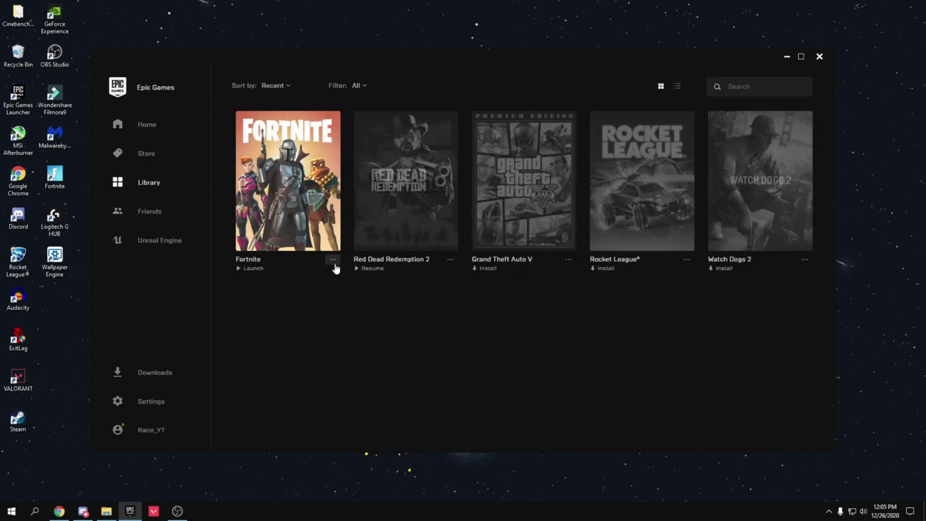
left_click(334, 261)
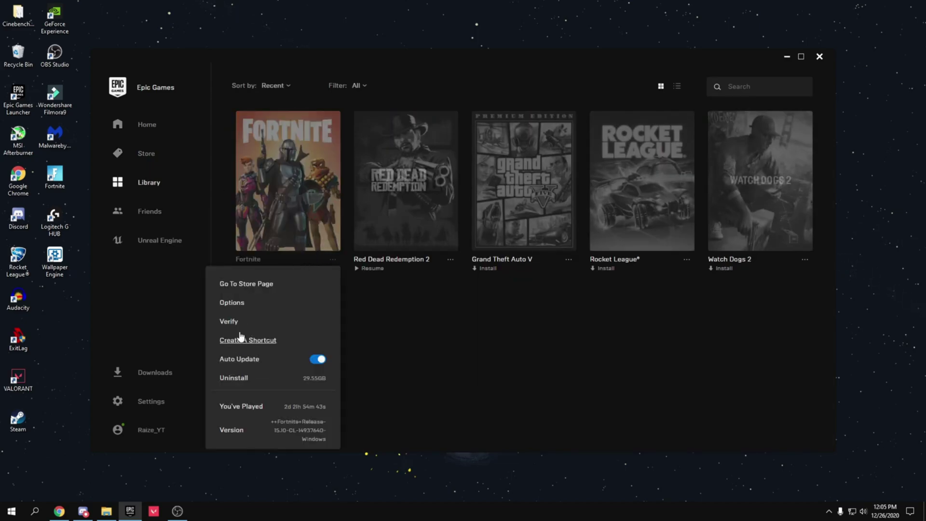
left_click(238, 303)
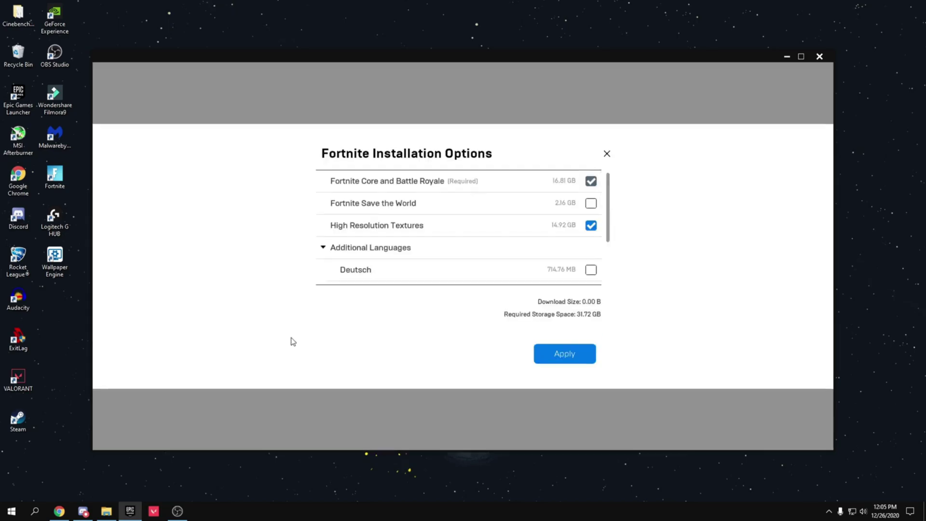
left_click(591, 227)
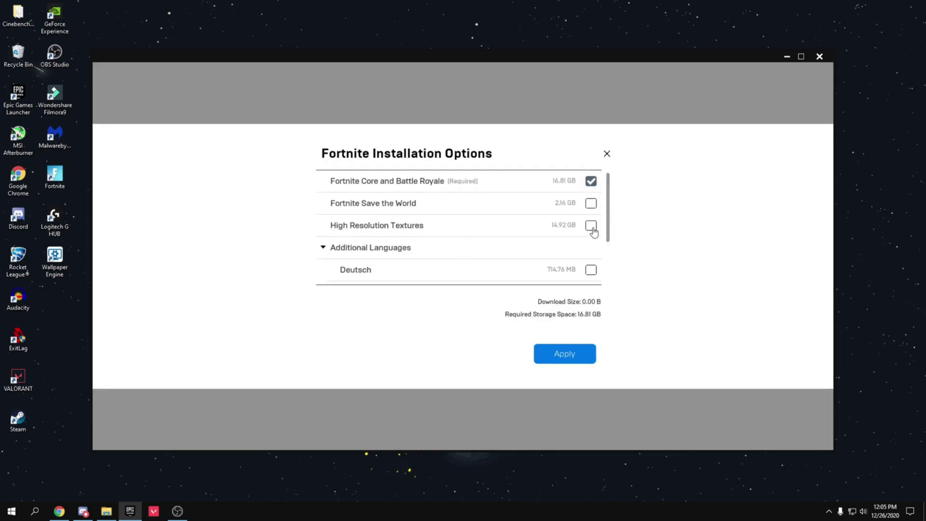
left_click(566, 352)
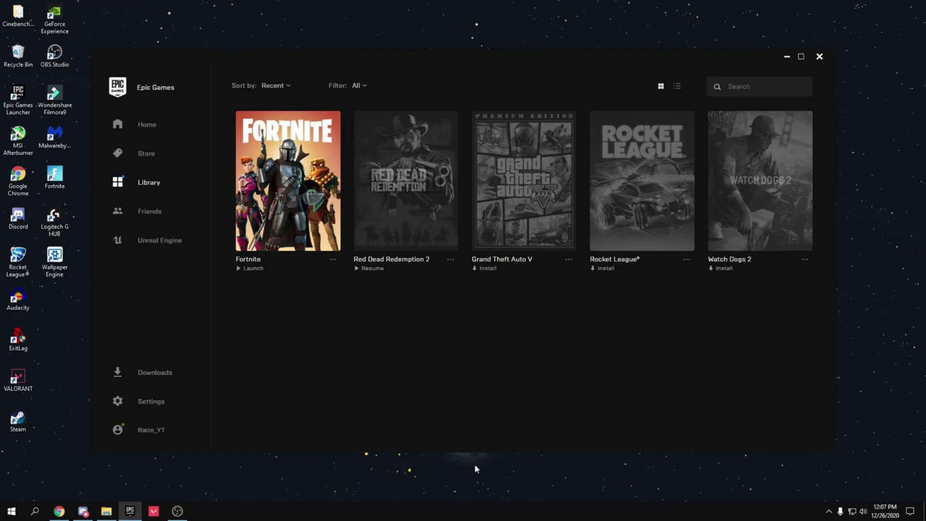
Enable Additional Command Line Arguments for Fortnite in the launcher settings
left_click(171, 401)
scroll(323, 331, "down", 6)
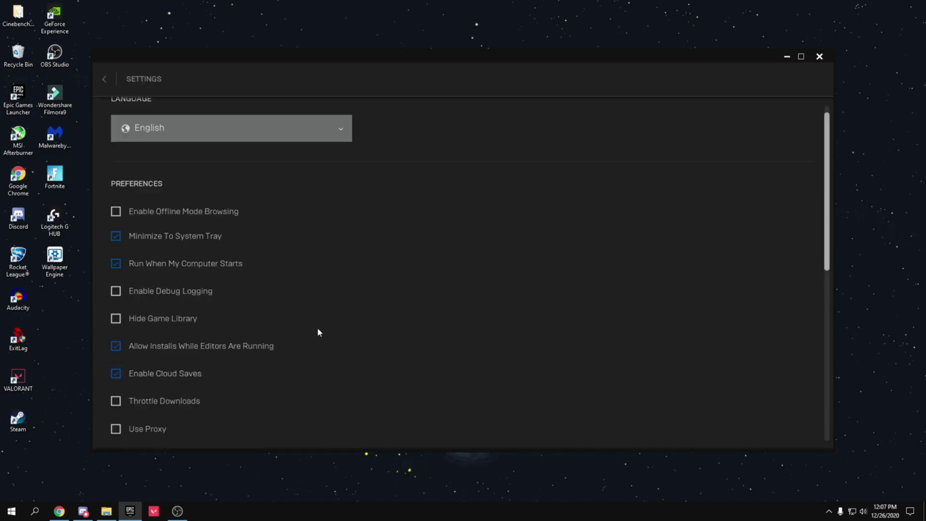
scroll(325, 333, "down", 5)
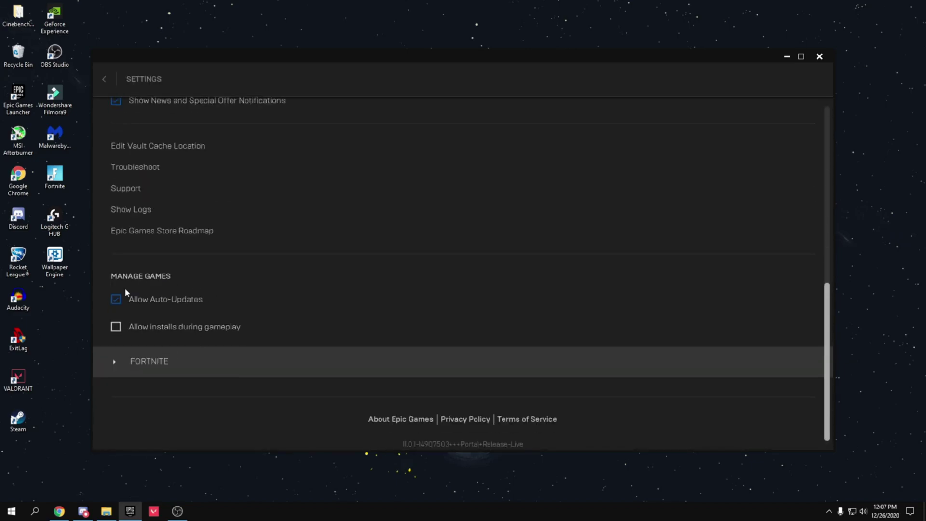
left_click(111, 373)
scroll(193, 361, "down", 1)
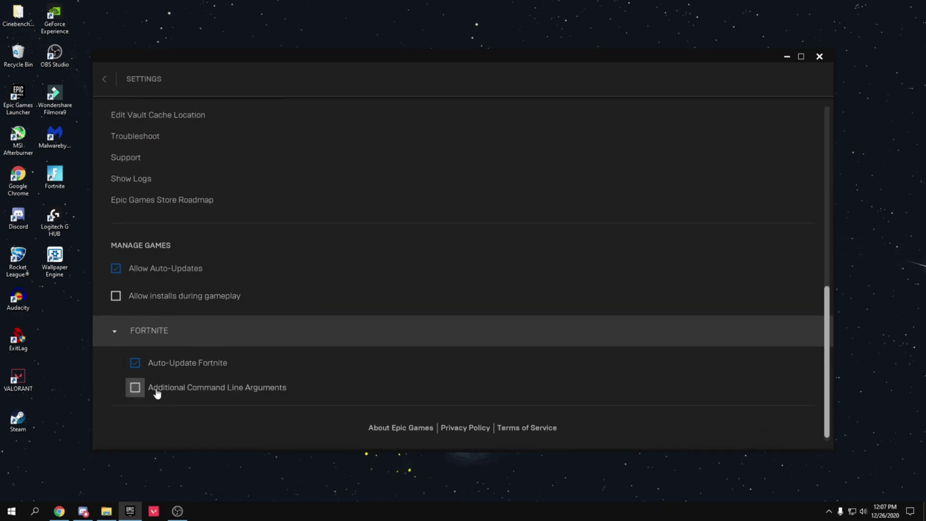
left_click(136, 391)
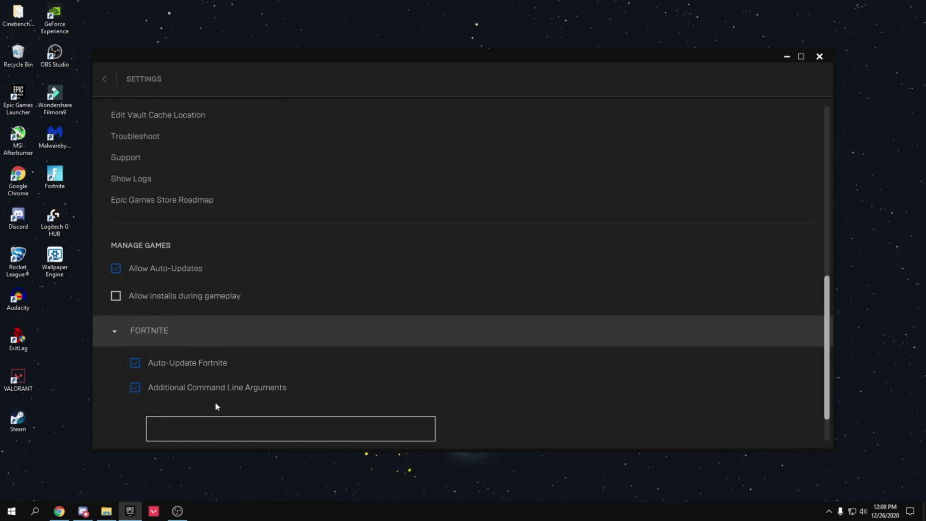
scroll(290, 379, "down", 2)
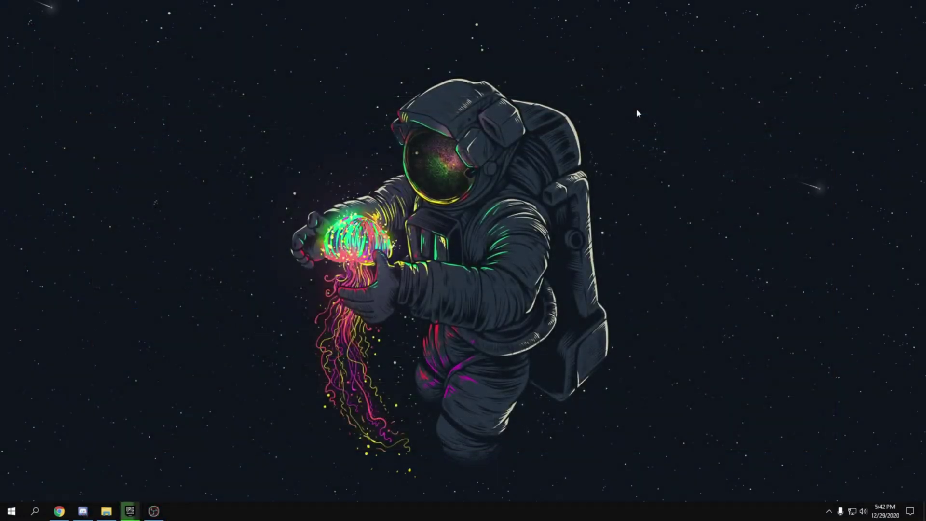
Open the Windows power plan options, reveal the additional plans, and select the AMD Ryzen High Performance plan
key("super")
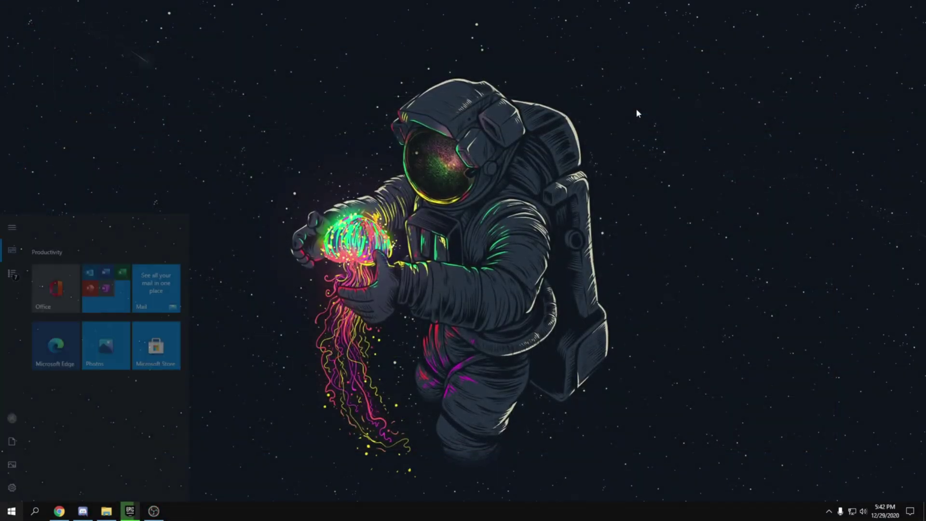
type("edit power")
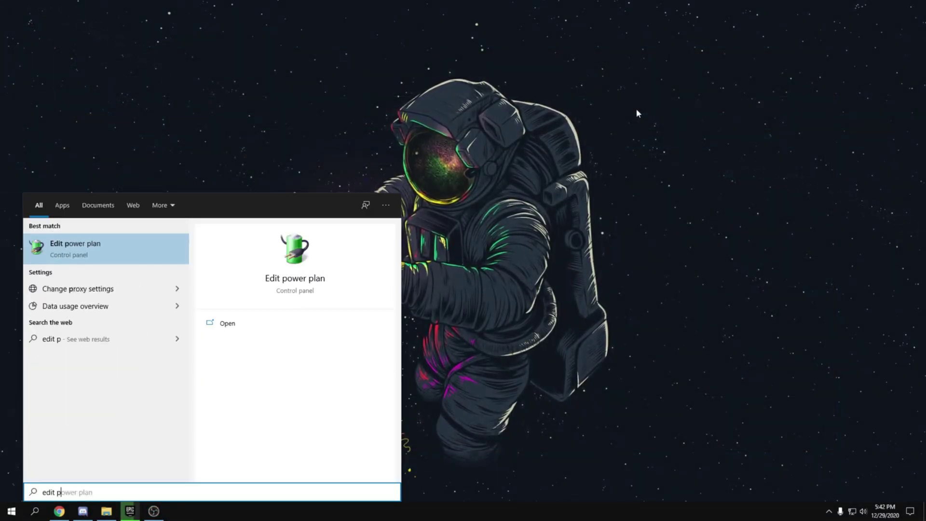
key("Return")
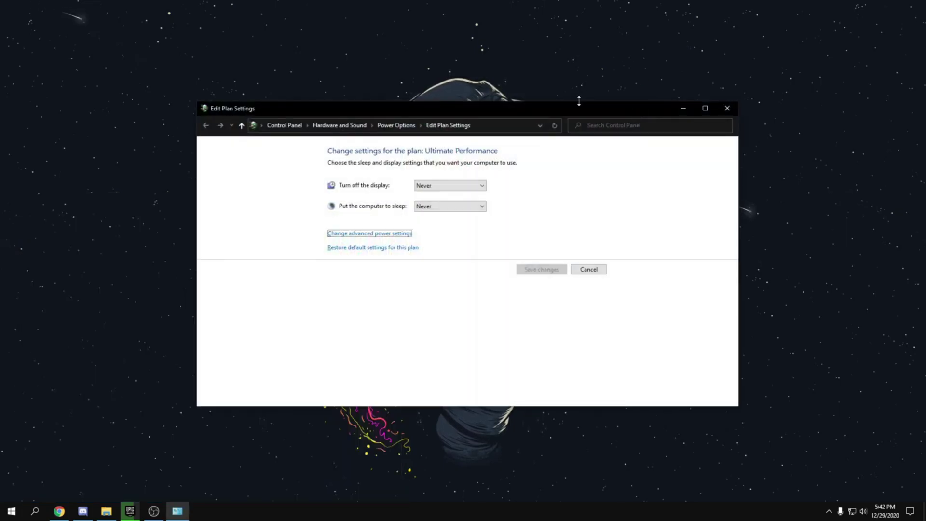
left_click(397, 125)
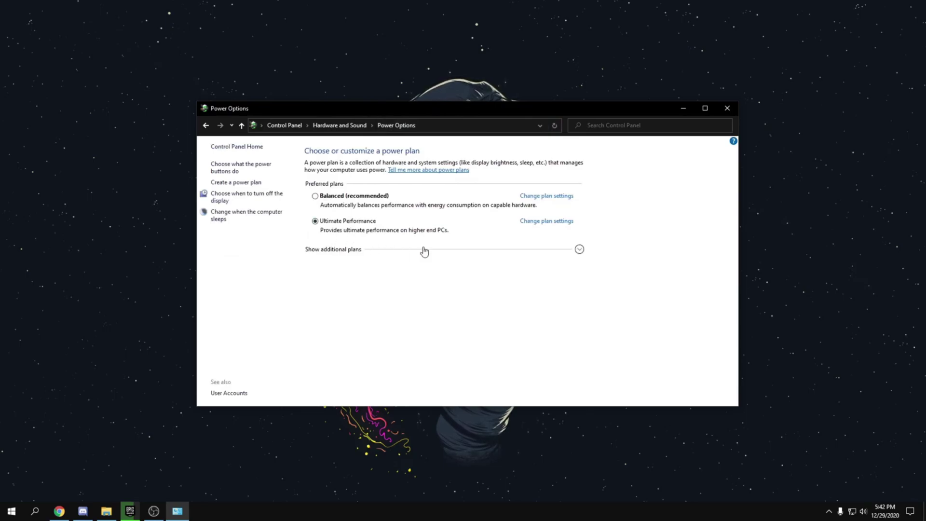
left_click(581, 249)
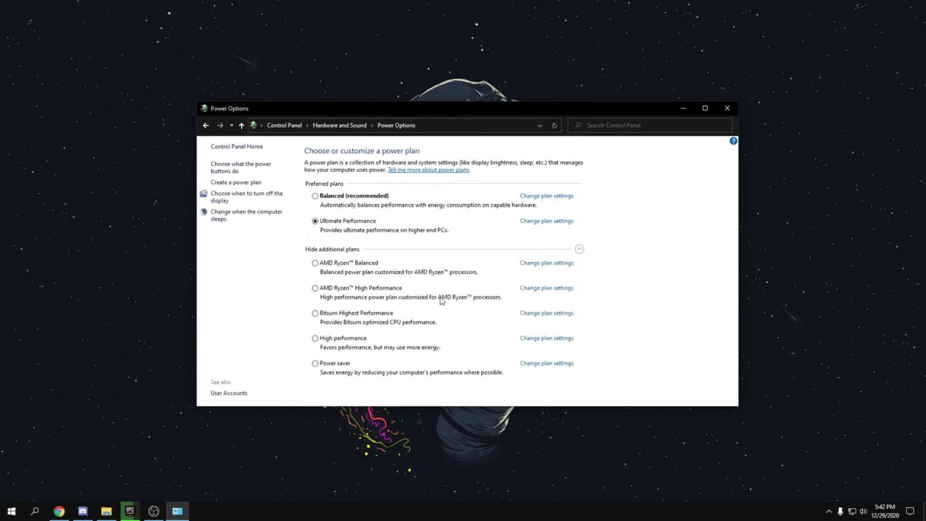
left_click(340, 289)
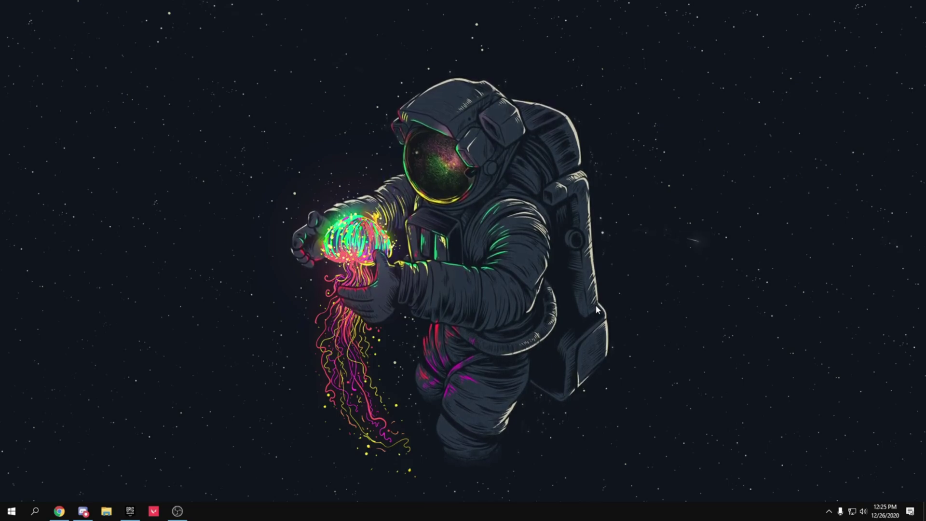
Open Windows Graphics settings and add FortniteClient-Win64-Shipping from C:\Program Files\Epic Games\Fortnite\FortniteGame\Binaries\Win64 as a classic app
key("super")
type("graphi")
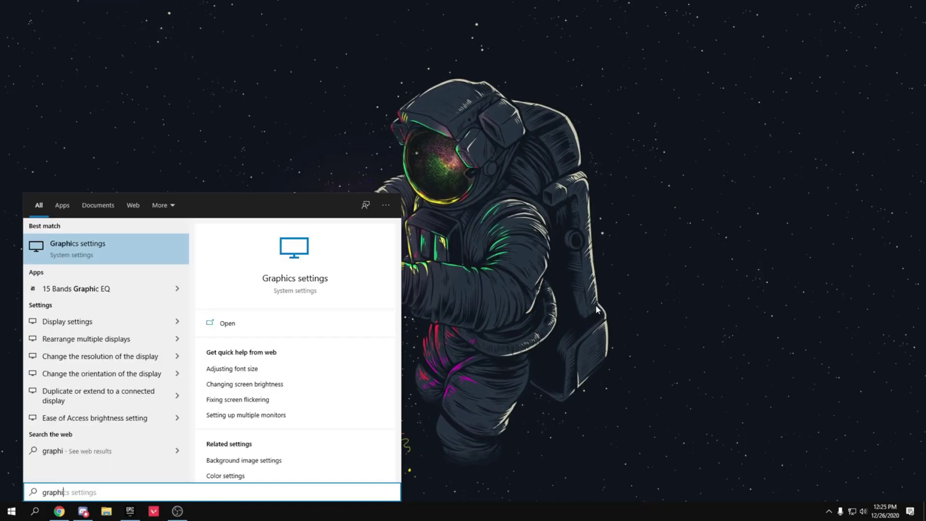
key("Return")
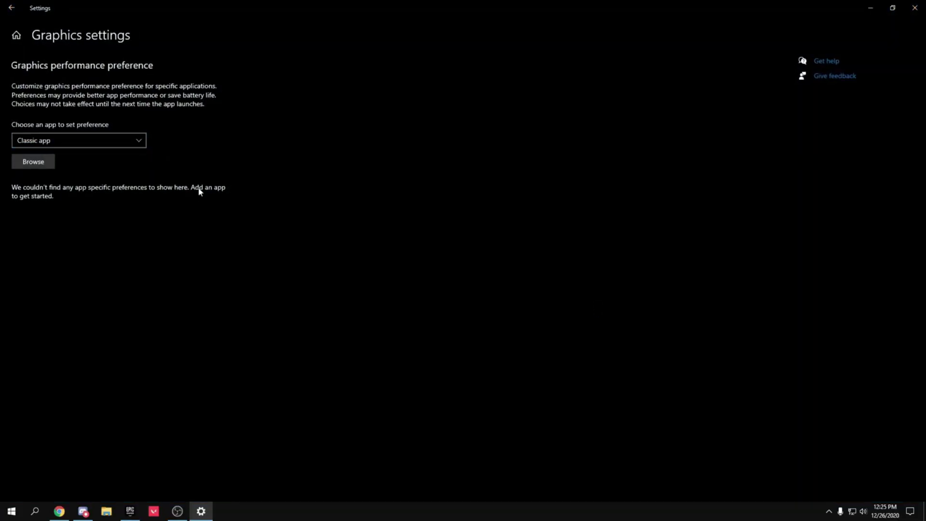
left_click(33, 161)
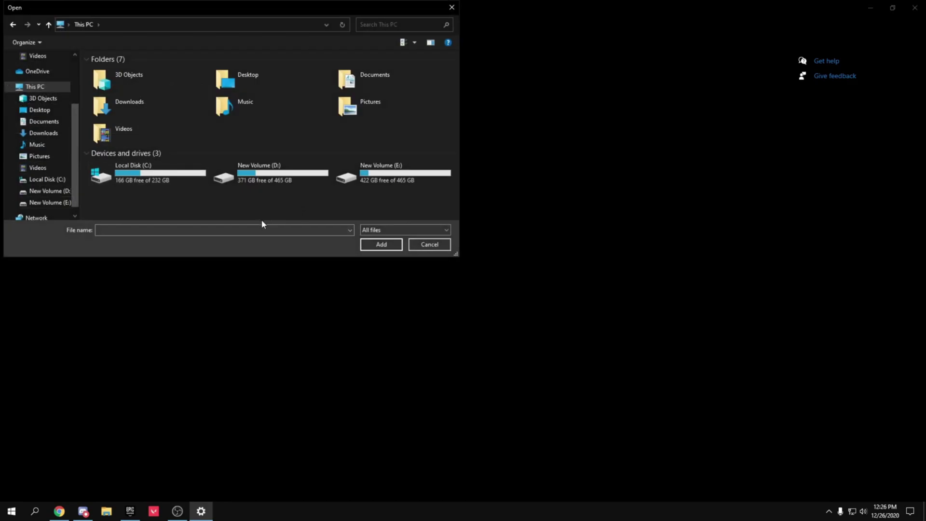
double_click(154, 179)
double_click(137, 130)
double_click(124, 81)
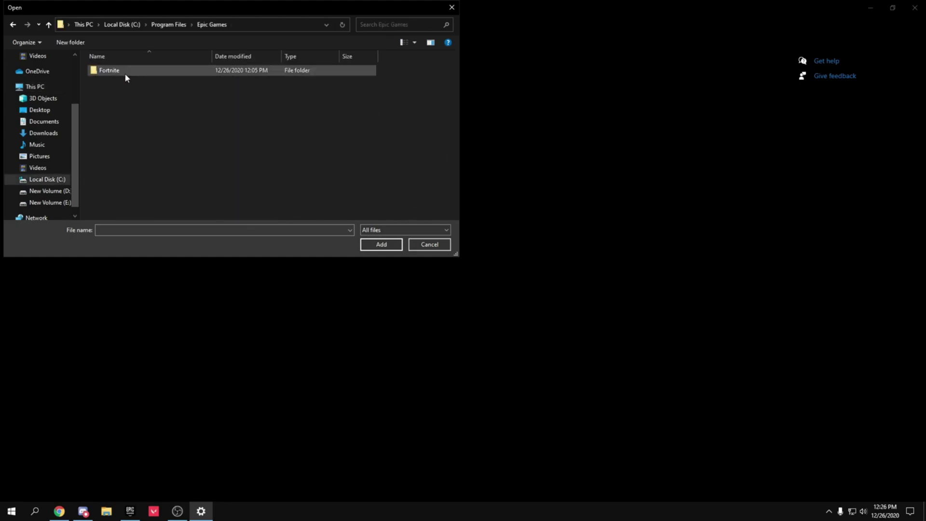
double_click(125, 72)
double_click(133, 90)
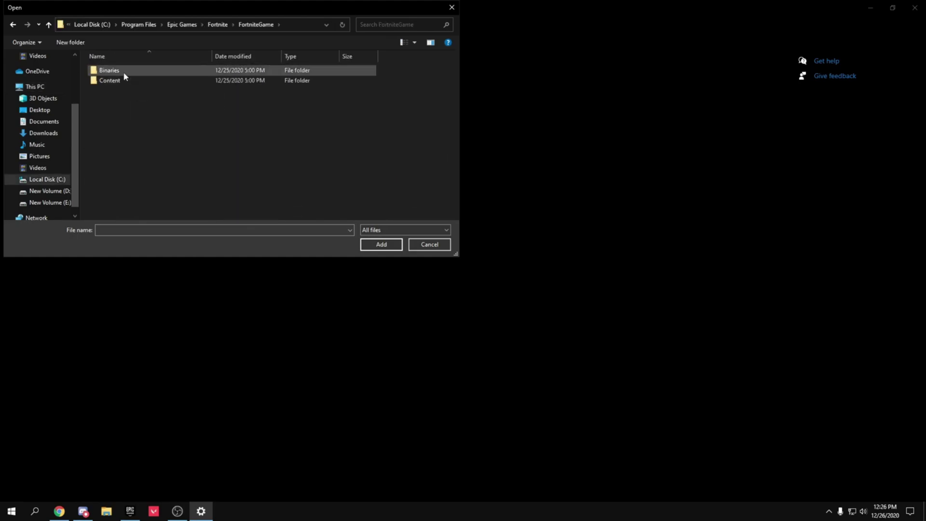
double_click(120, 73)
double_click(126, 81)
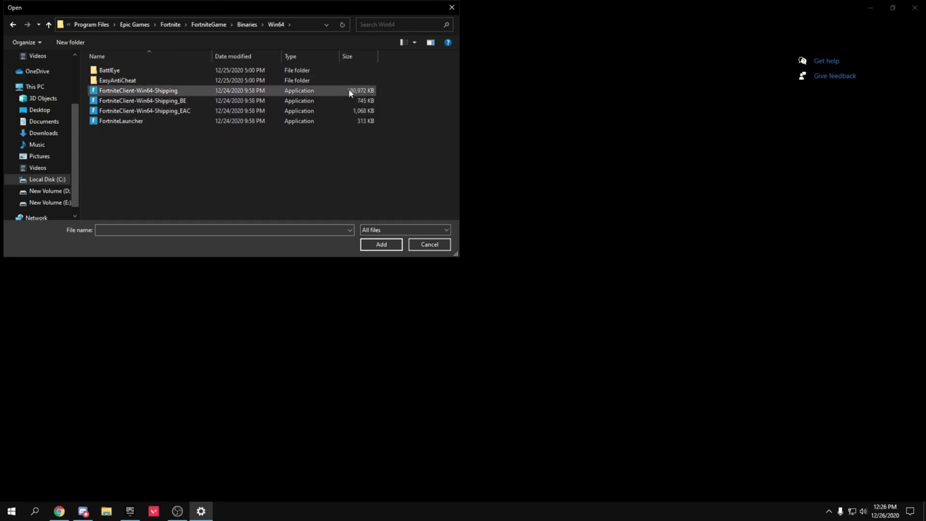
double_click(323, 95)
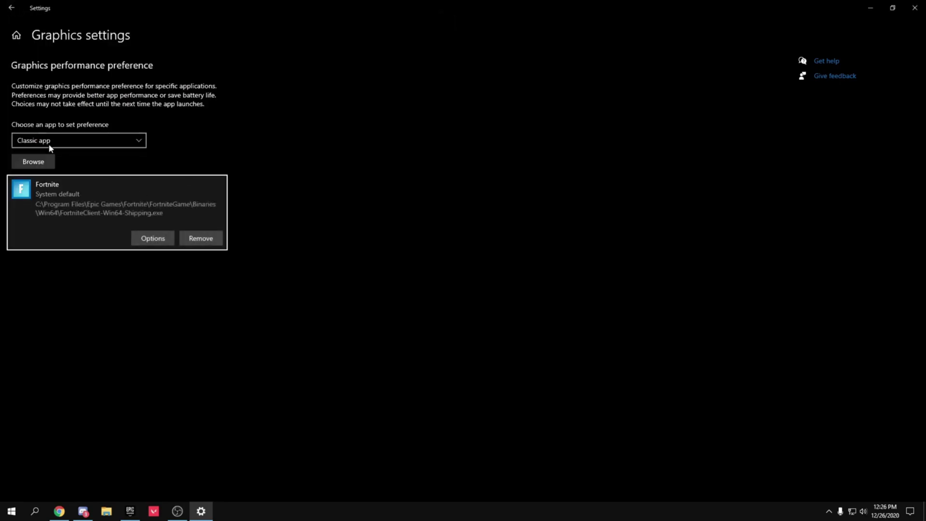
Set Fortnite's graphics preference to High performance and save it
left_click(157, 242)
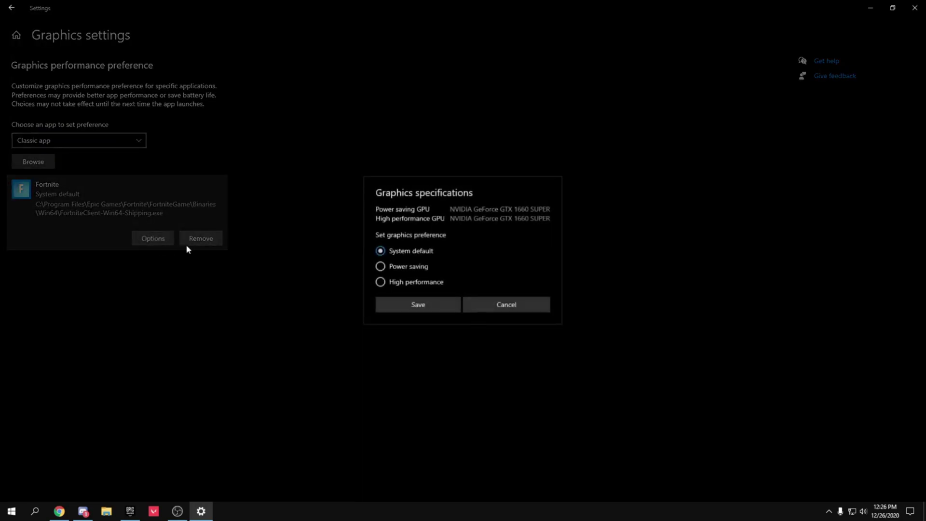
left_click(382, 283)
left_click(433, 307)
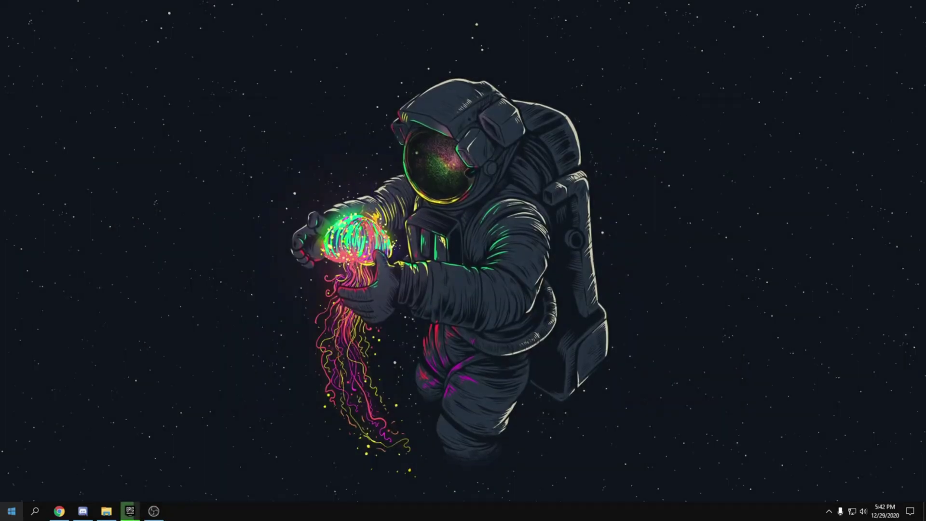
Open Windows Settings and check the system's Notifications & actions options, returning to the Settings home page
left_click(12, 511)
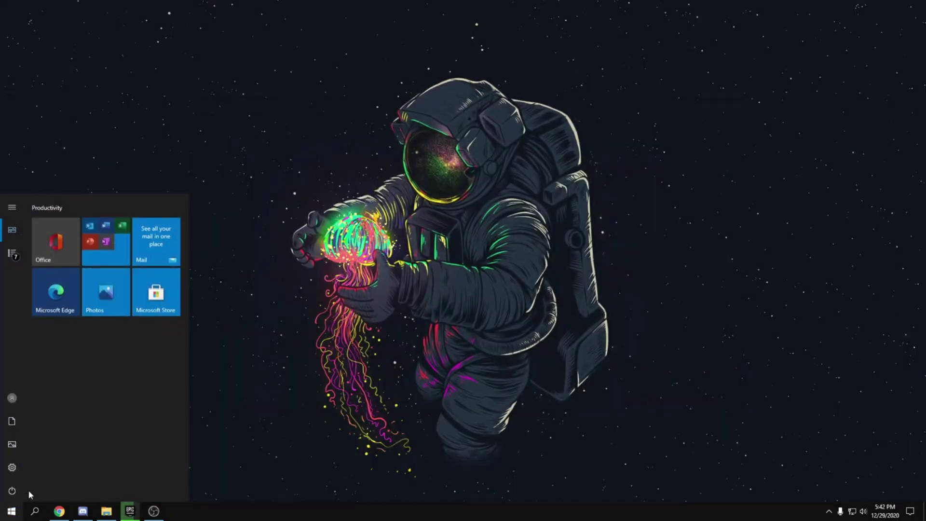
left_click(16, 466)
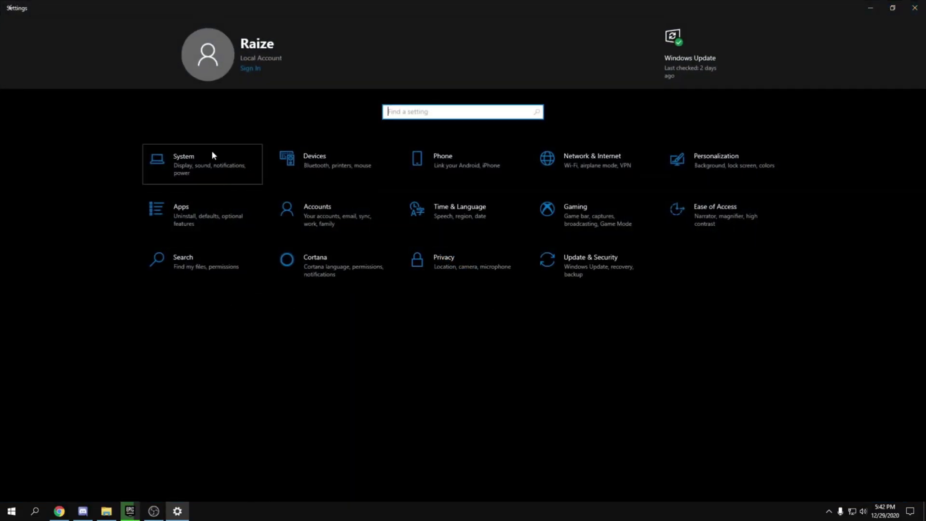
left_click(211, 151)
left_click(55, 155)
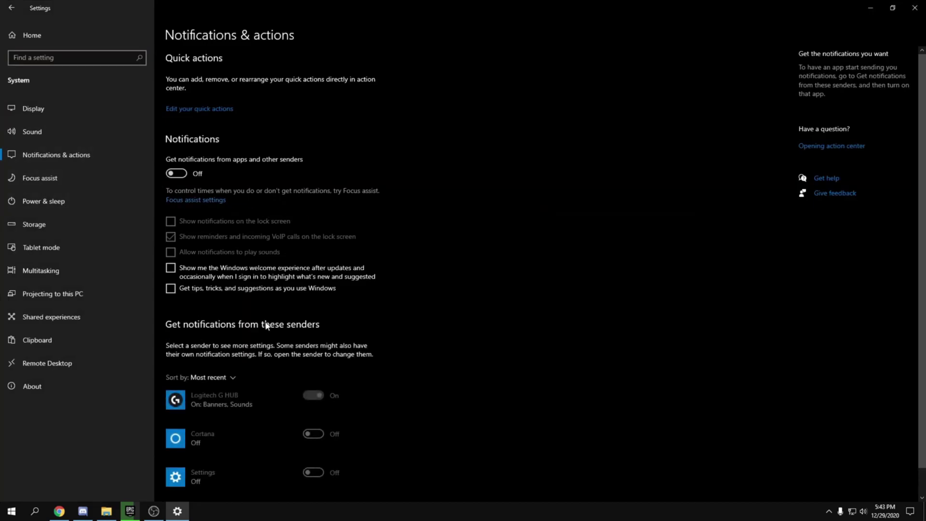
left_click(19, 7)
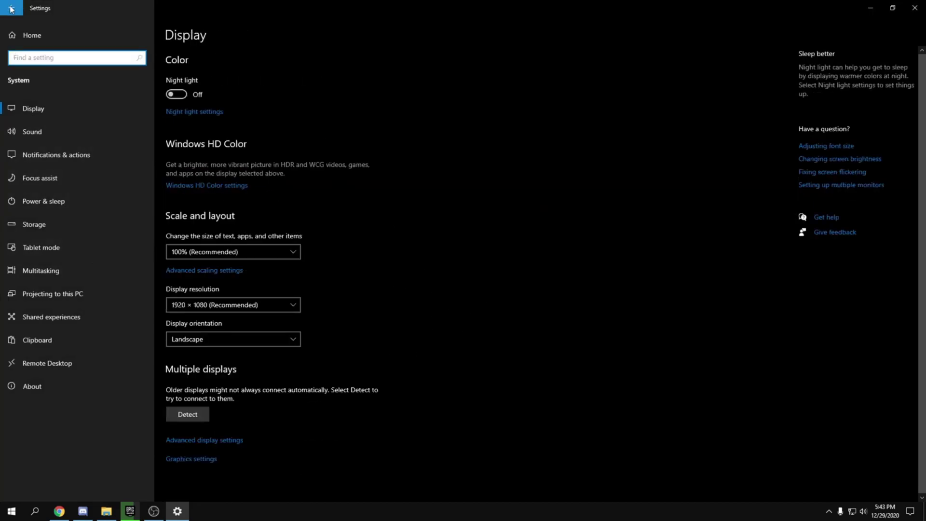
left_click(10, 9)
Review which apps are allowed to launch at startup in the Apps settings, then return to the Settings home page
left_click(197, 220)
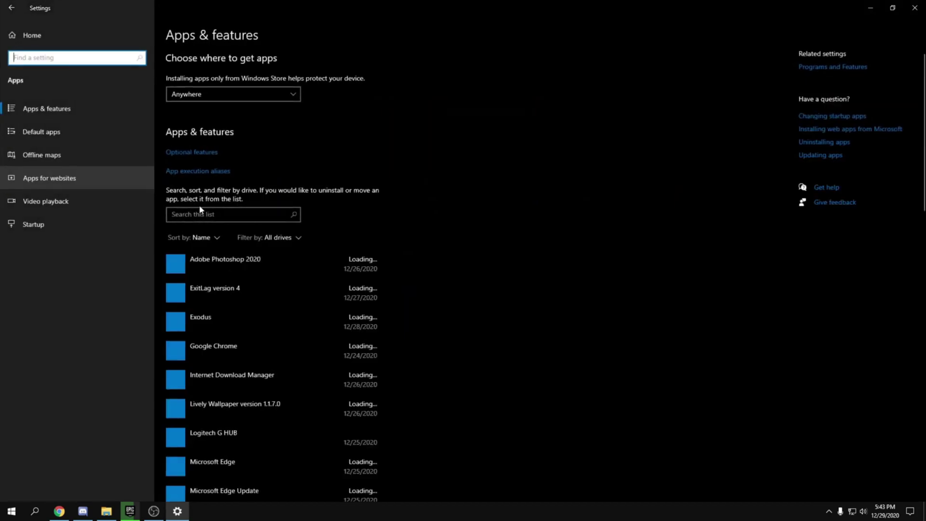
left_click(48, 228)
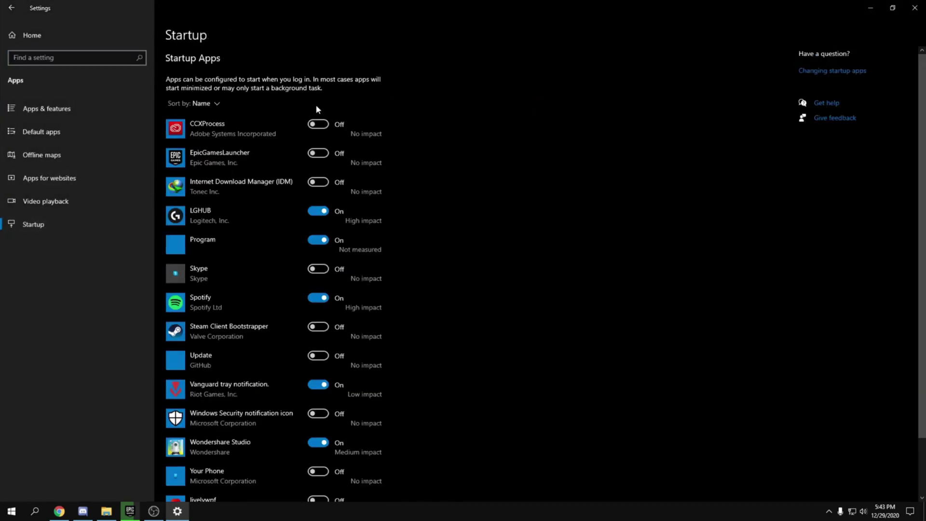
scroll(522, 314, "down", 3)
scroll(519, 155, "up", 3)
left_click(25, 36)
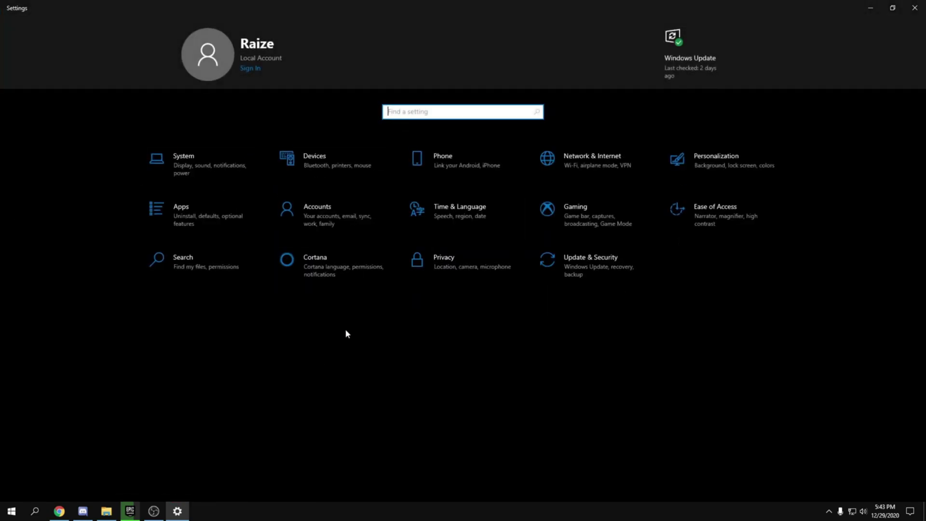
Check the Game bar, Captures and Game Mode settings under Gaming, then return to the desktop
left_click(564, 215)
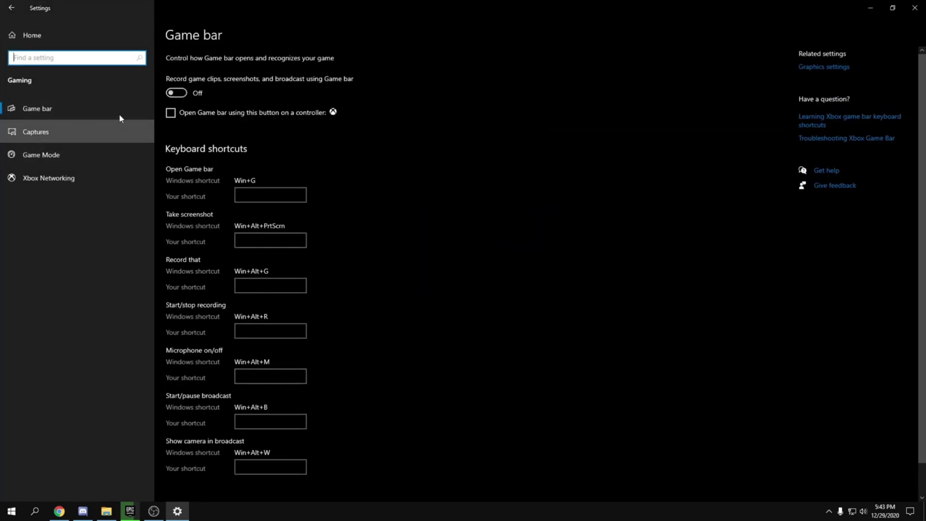
left_click(123, 126)
left_click(42, 156)
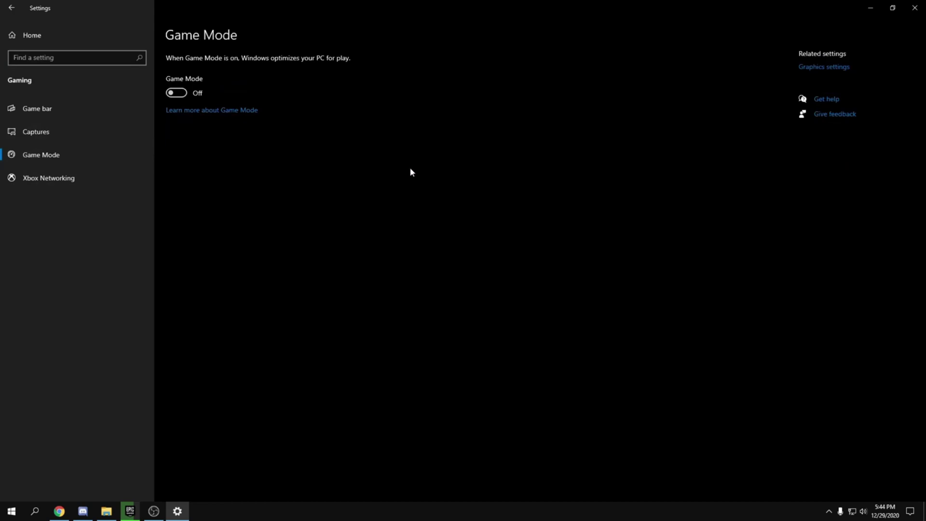
key("super+d")
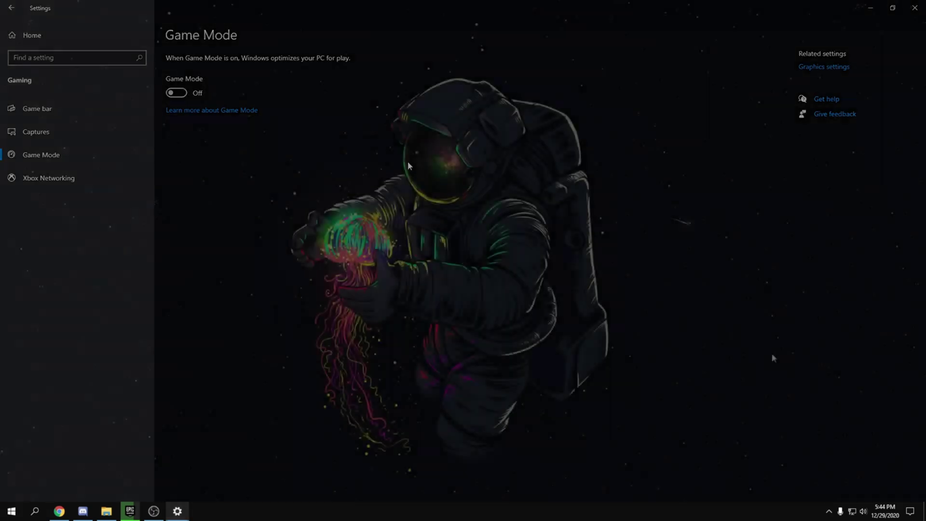
Open This PC's properties from File Explorer and bring up the performance options in the advanced system settings
left_click(106, 510)
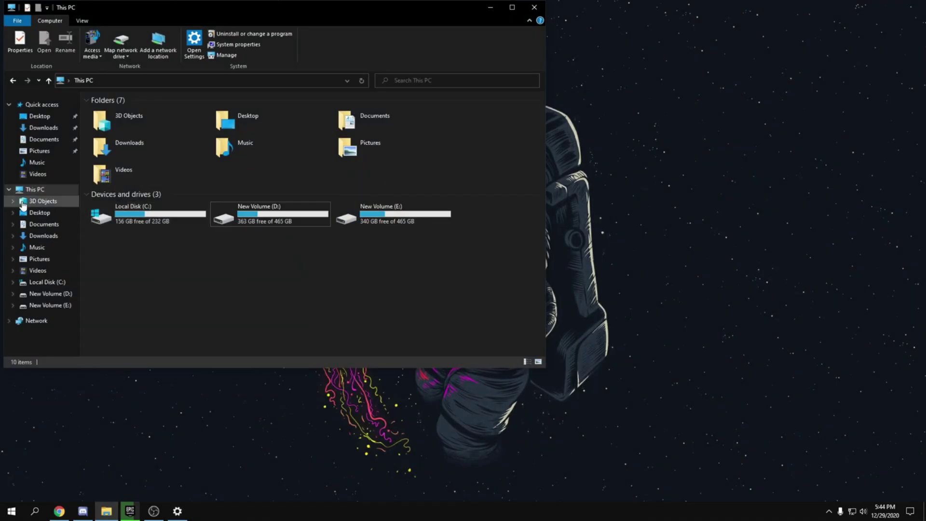
right_click(32, 190)
left_click(61, 316)
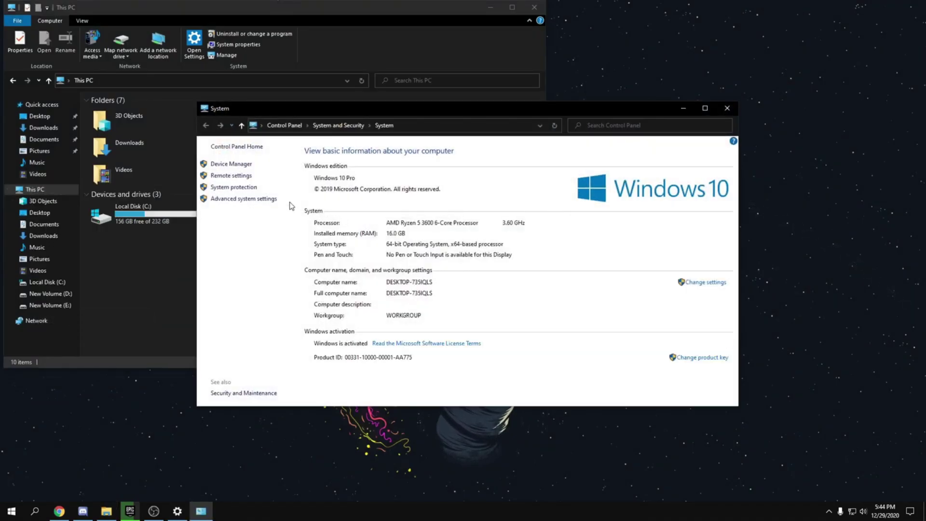
left_click(256, 199)
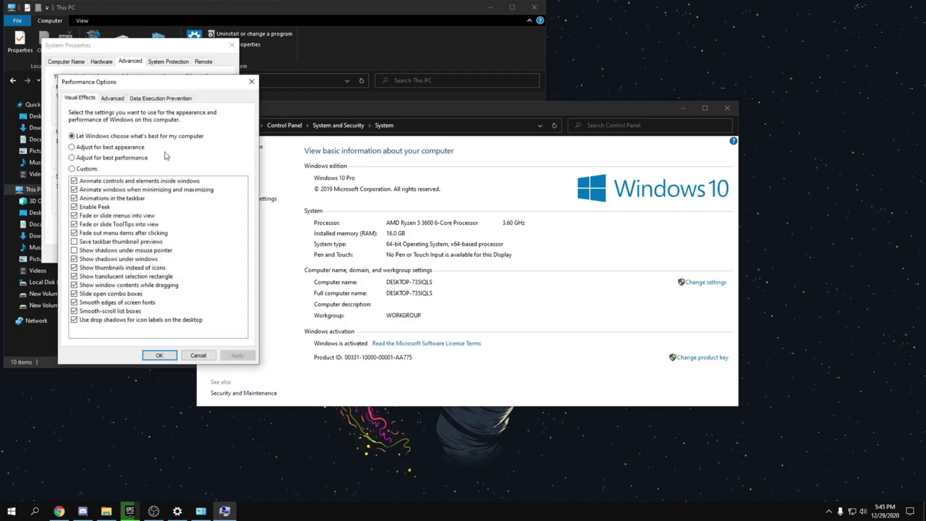
Adjust visual effects for best performance, keep only Smooth edges of screen fonts enabled, and apply the change
left_click(138, 147)
left_click(106, 303)
left_click(237, 354)
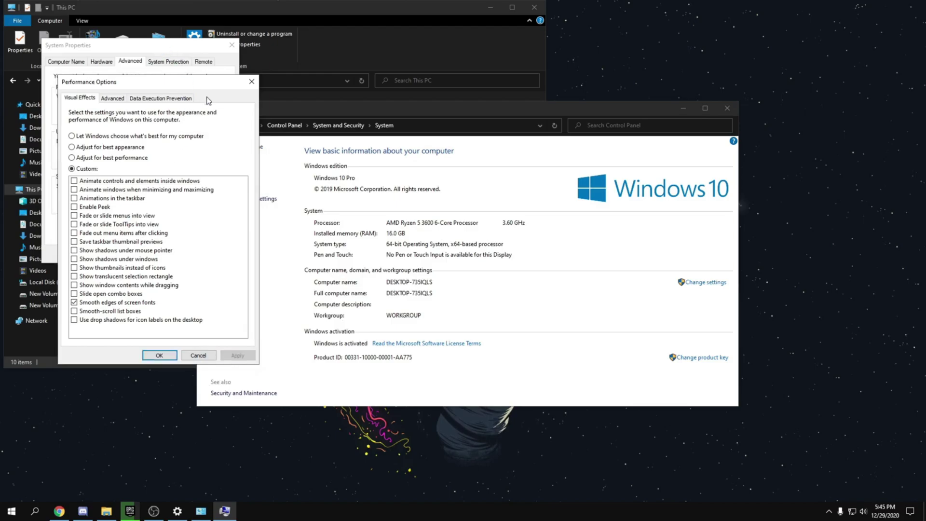
left_click(160, 355)
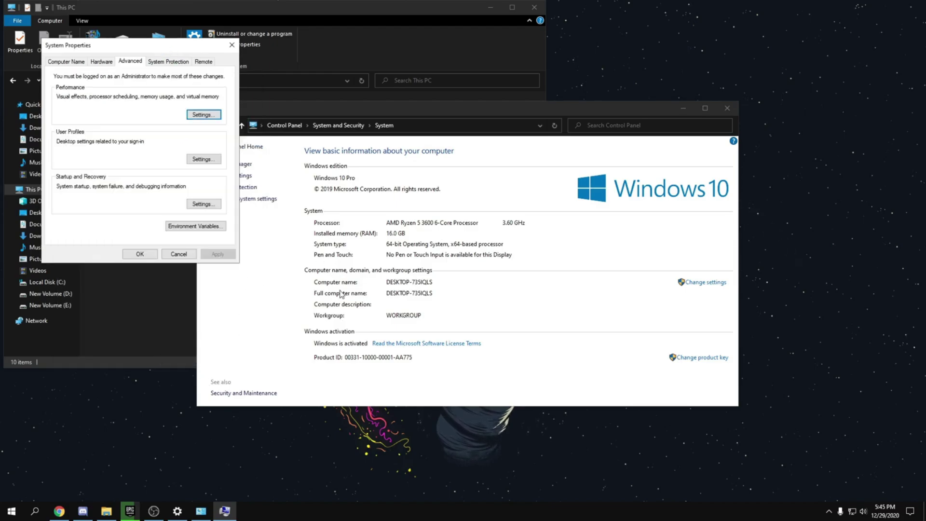
Recheck the visual effects in Performance Options, then close it and System Properties
left_click(204, 114)
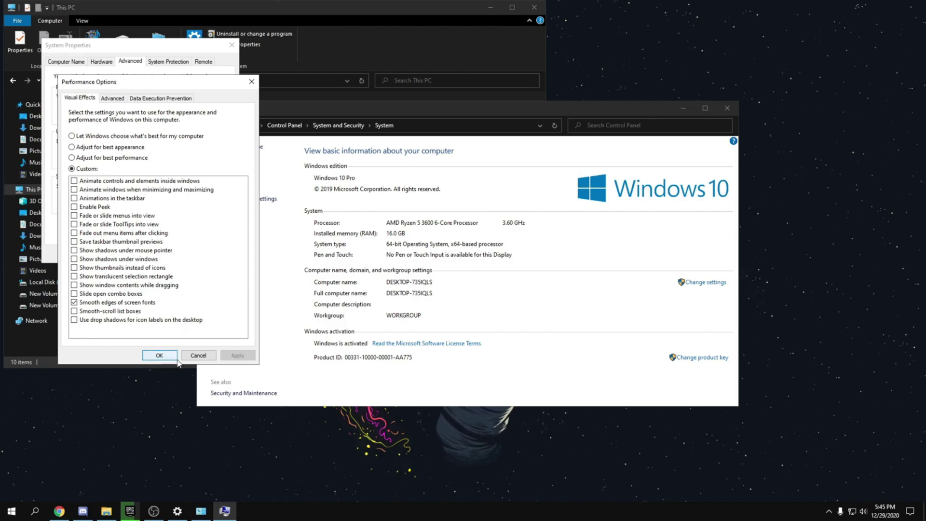
left_click(160, 356)
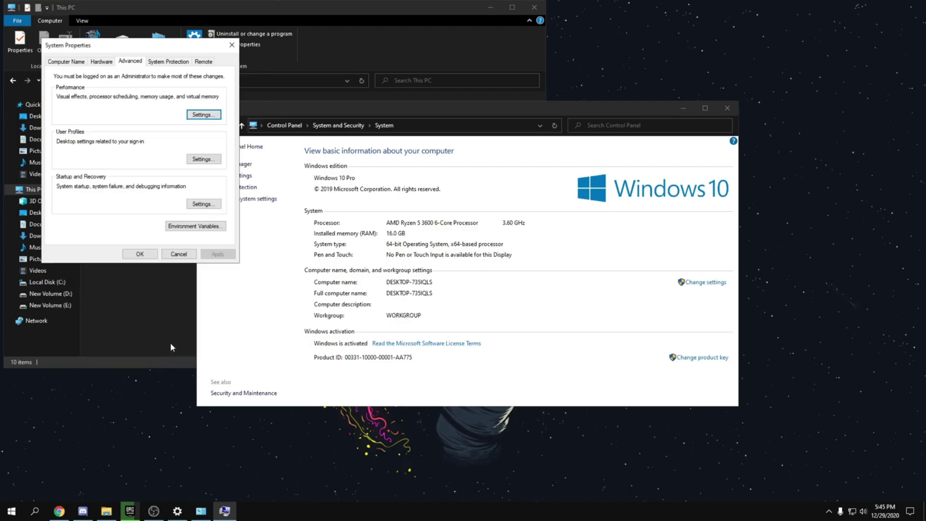
left_click(139, 254)
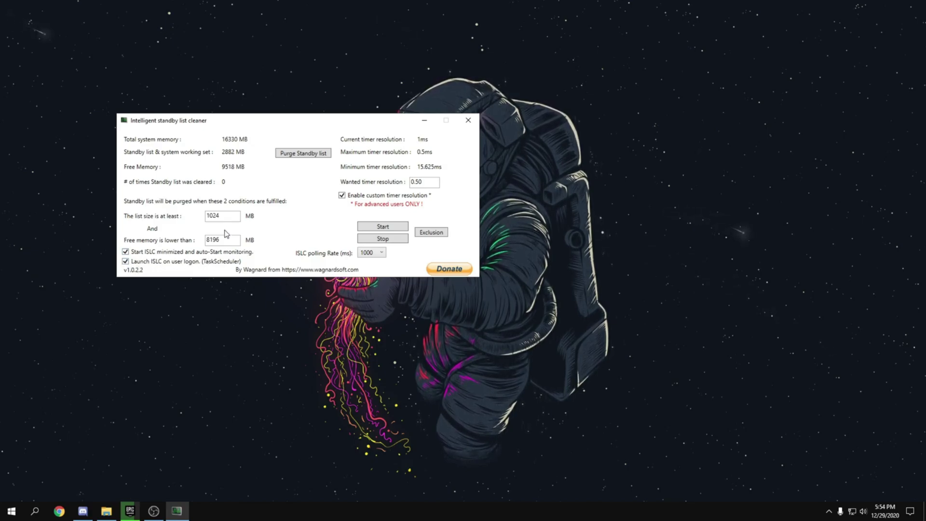
Switch to Intelligent standby list cleaner, start its monitoring, and purge the standby list
left_click(381, 227)
left_click(304, 154)
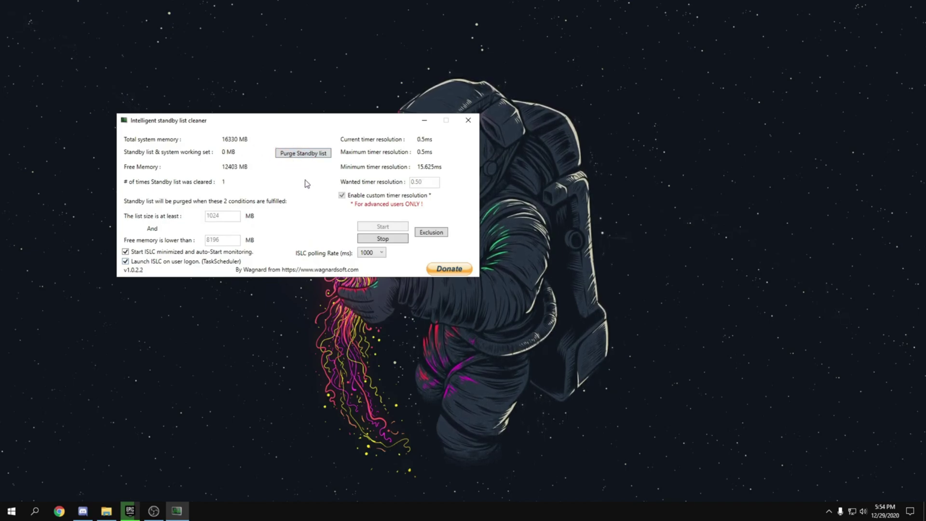
Minimize Intelligent standby list cleaner and open NVIDIA Control Panel
left_click(426, 123)
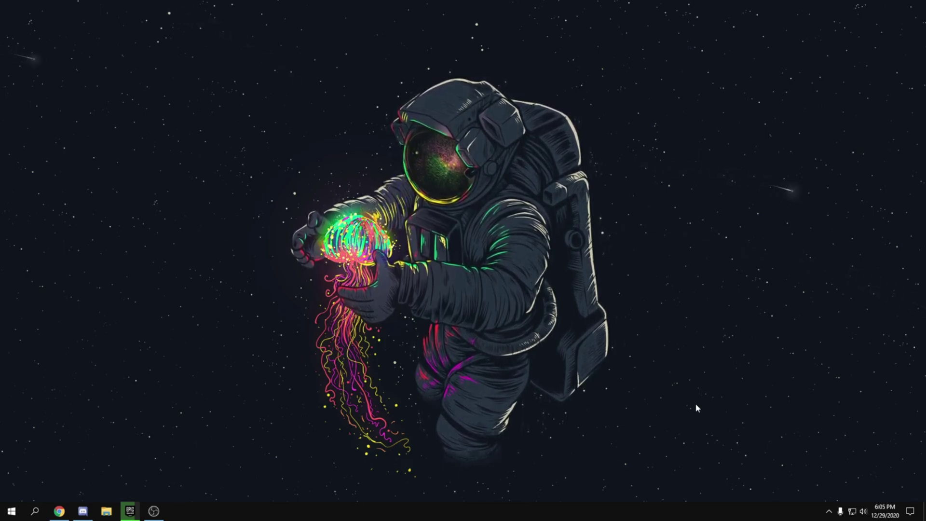
right_click(418, 118)
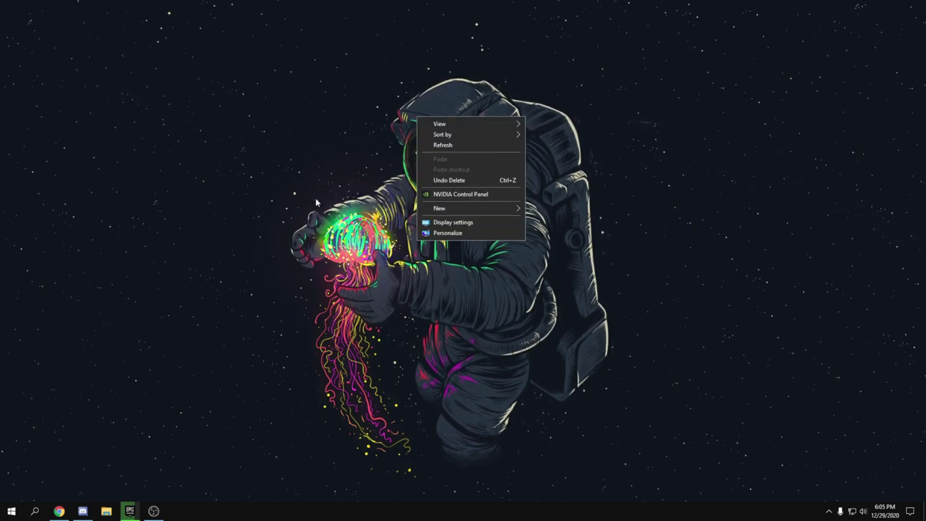
left_click(439, 194)
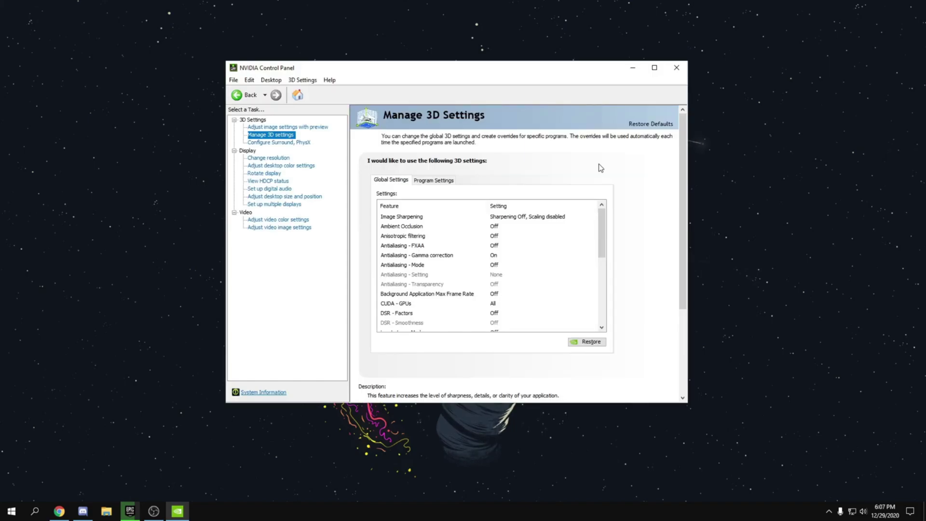
Turn off Antialiasing - Gamma correction in the global 3D settings
mouse_move(385, 228)
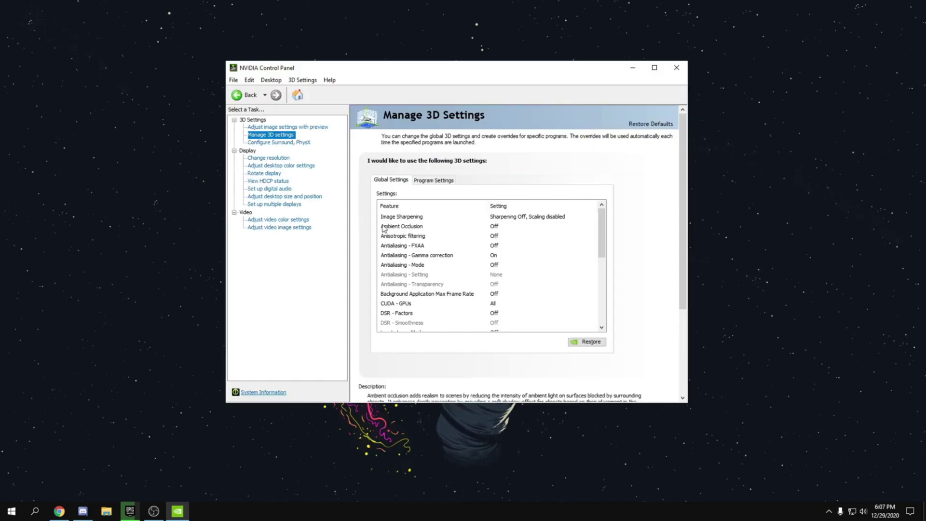
left_click(502, 256)
left_click(511, 256)
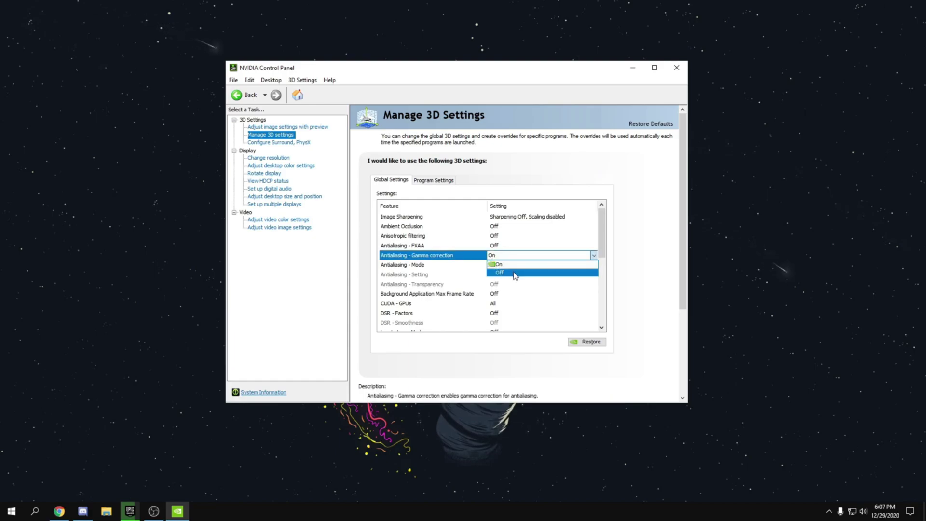
left_click(515, 273)
Set the OpenGL rendering GPU to GeForce GTX 1660 SUPER in the global 3D settings
scroll(603, 249, "down", 1)
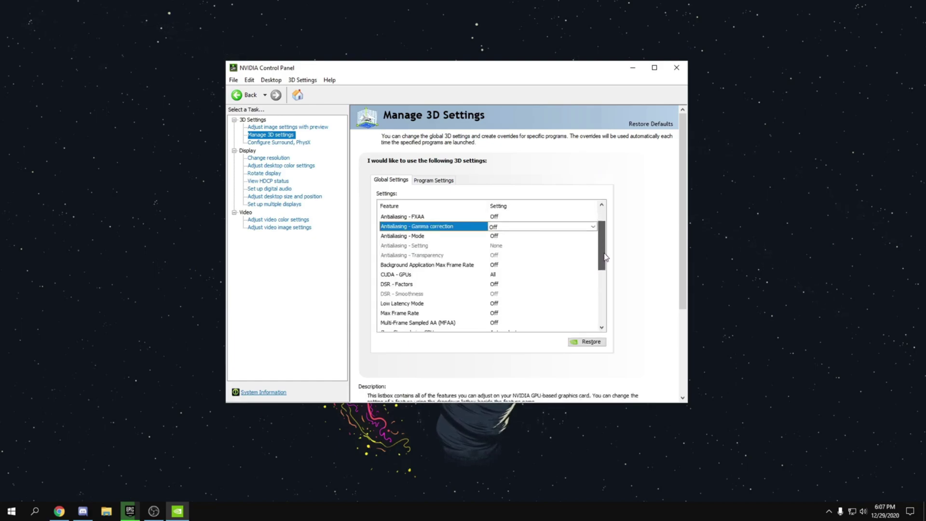
scroll(606, 257, "down", 2)
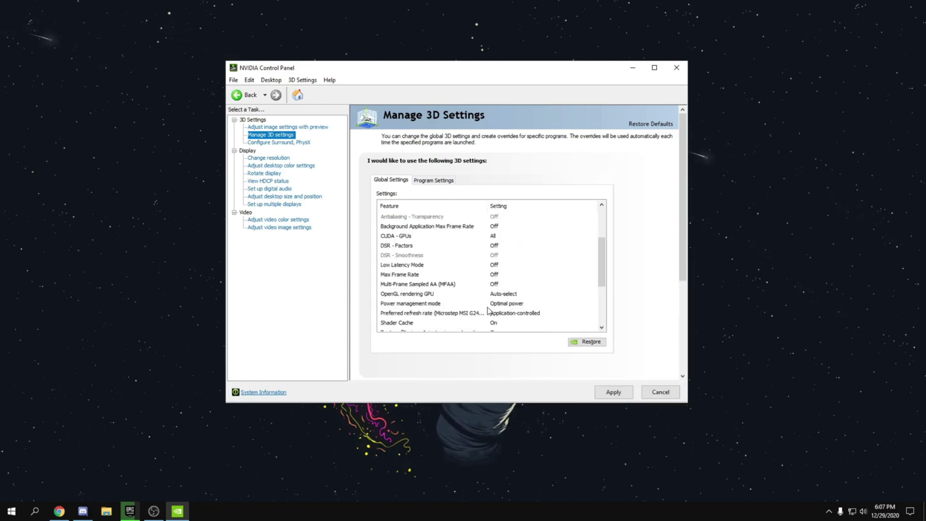
left_click(520, 296)
left_click(499, 296)
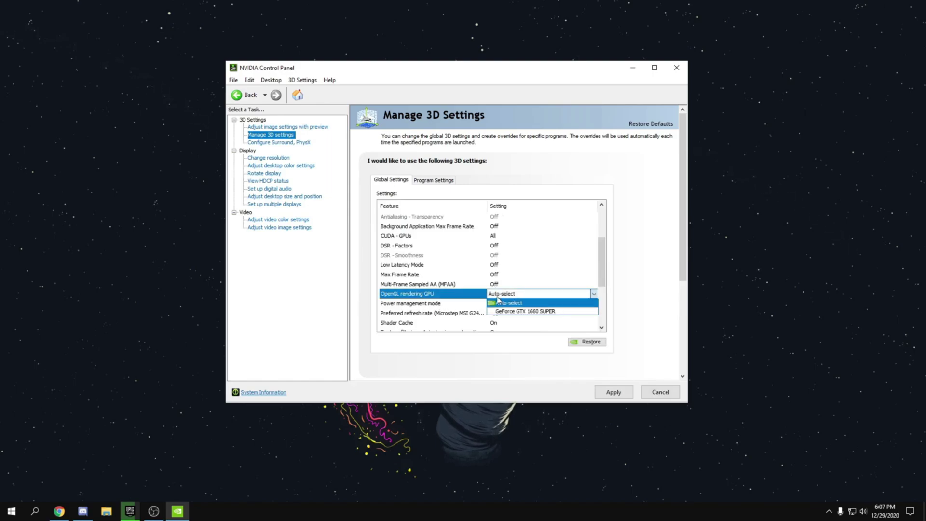
left_click(519, 312)
Set the global Power management mode to Prefer maximum performance
scroll(598, 275, "up", 3)
scroll(607, 248, "down", 2)
left_click_drag(606, 245, 606, 273)
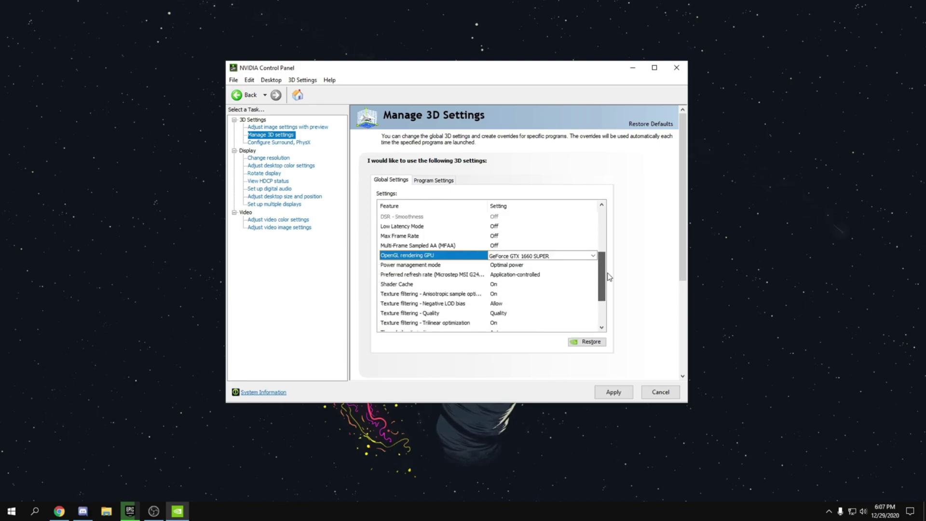
left_click(409, 266)
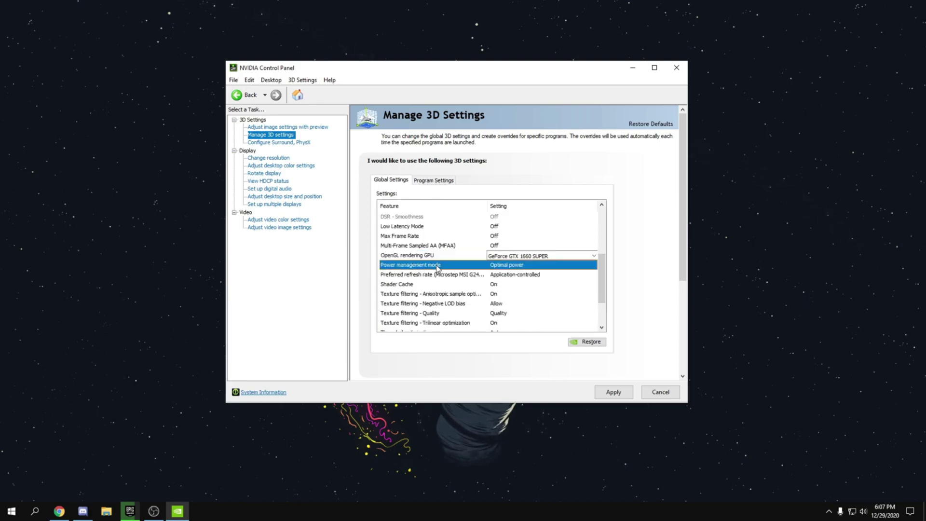
left_click(517, 266)
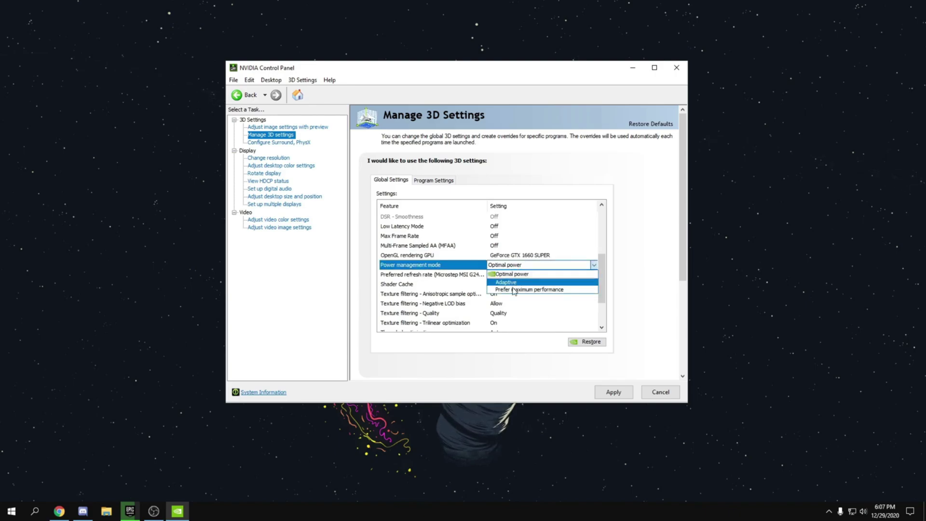
left_click(529, 290)
Set the monitor's preferred refresh rate to Highest available in the global 3D settings
scroll(602, 243, "down", 4)
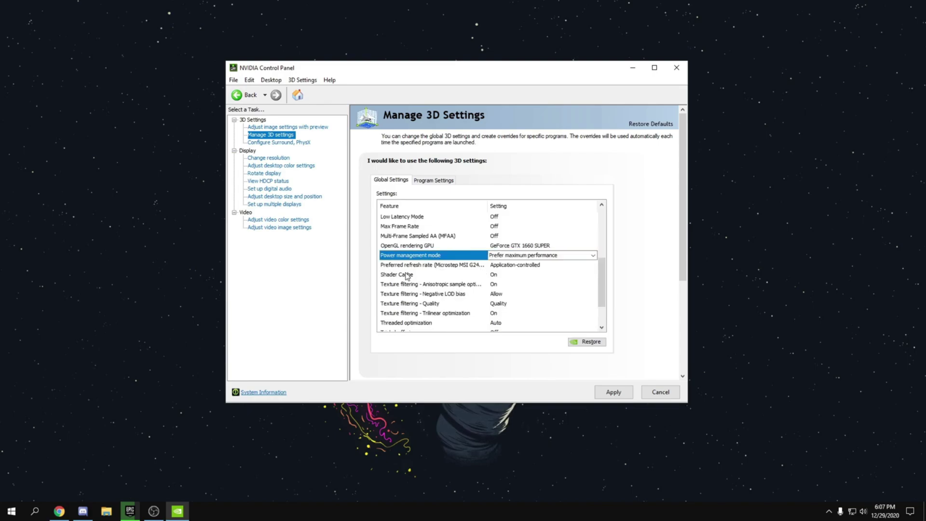
left_click(385, 268)
left_click(521, 265)
left_click(594, 265)
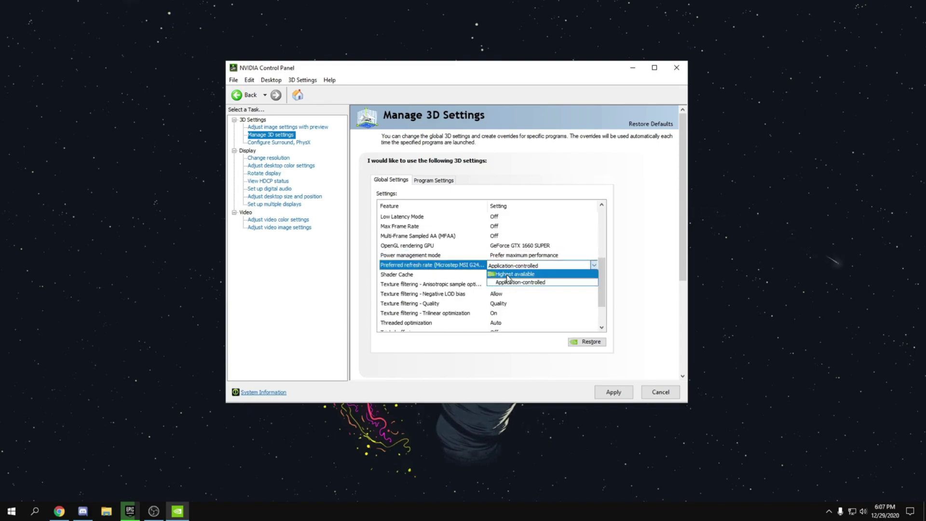
left_click(532, 278)
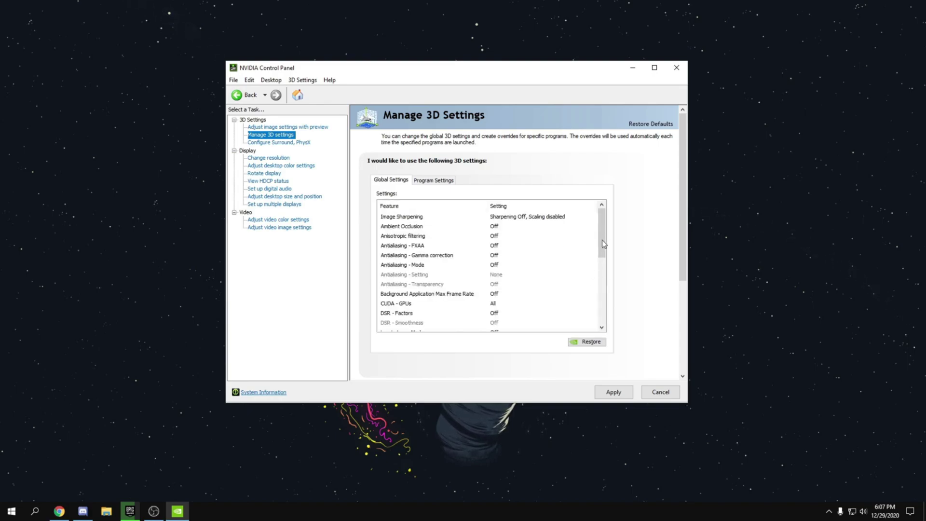
Set Texture filtering - Quality to High performance and apply the global 3D settings
scroll(499, 271, "down", 5)
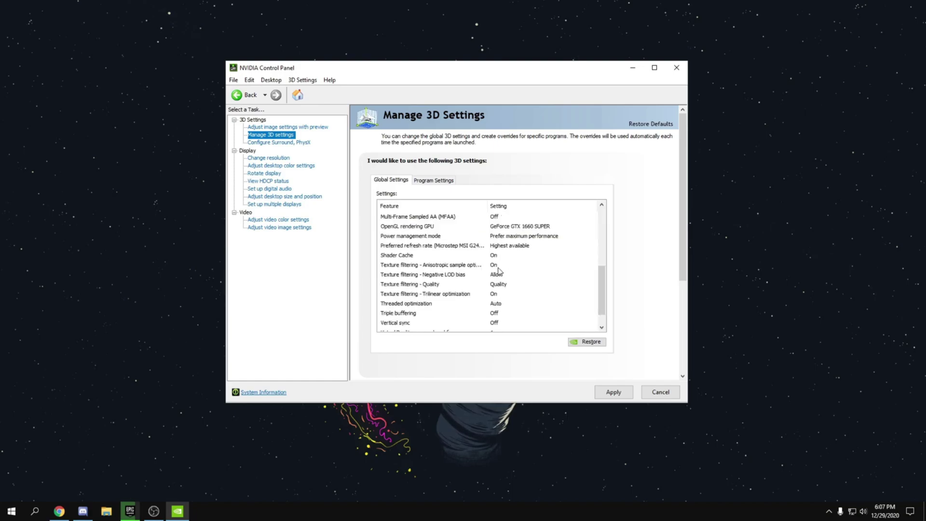
left_click(438, 286)
left_click(558, 317)
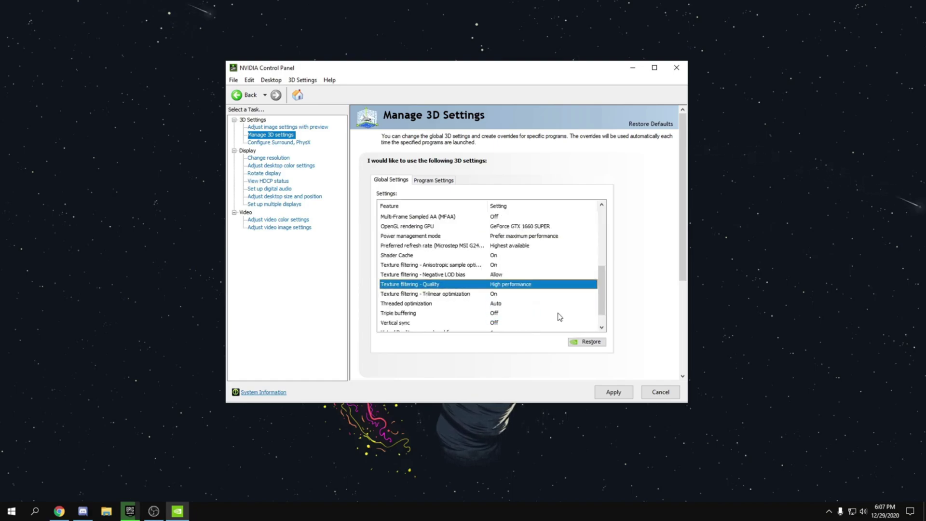
left_click_drag(602, 244, 606, 316)
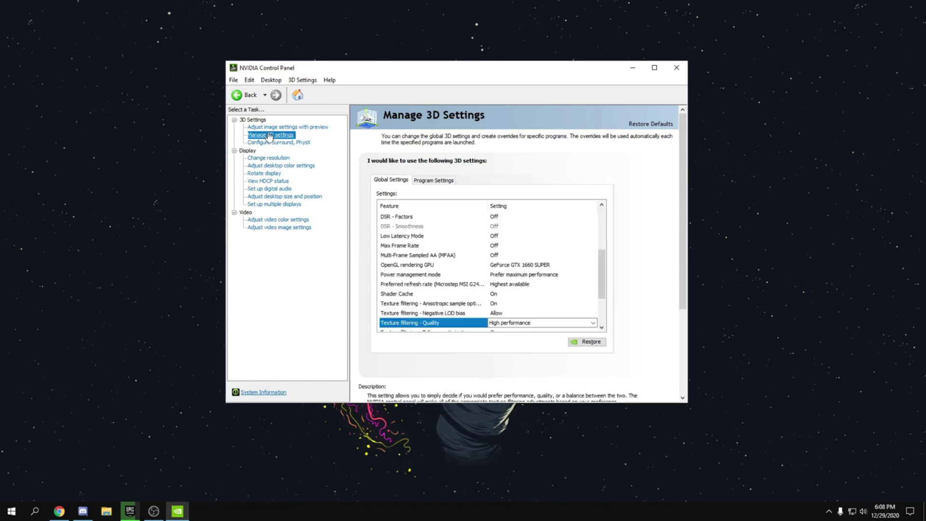
In the image settings with preview, try the preference slider at Quality and Performance, and apply Use the advanced 3D image settings instead
left_click(288, 126)
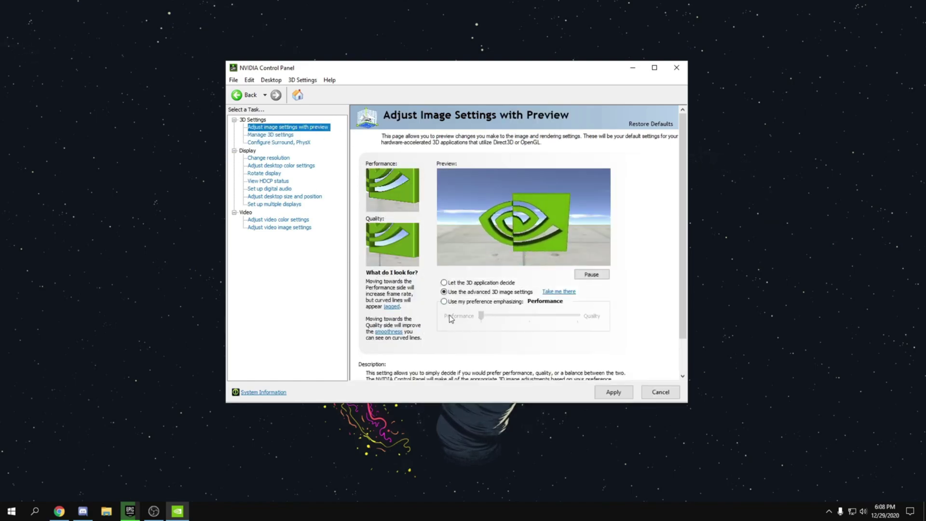
left_click(467, 303)
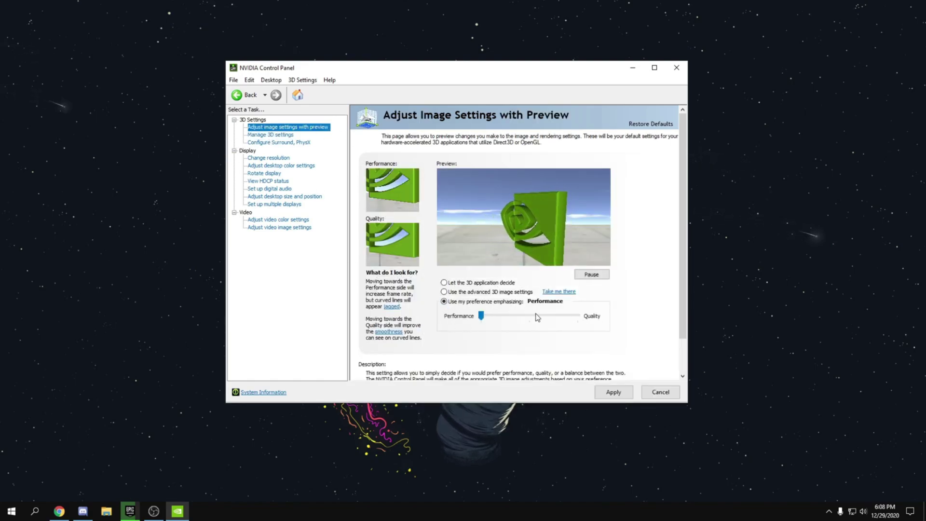
left_click(578, 316)
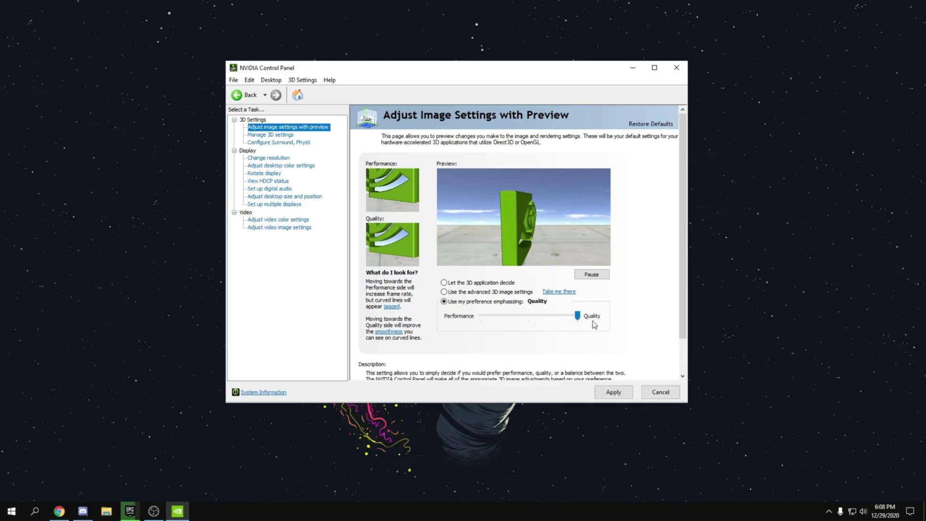
left_click(579, 317)
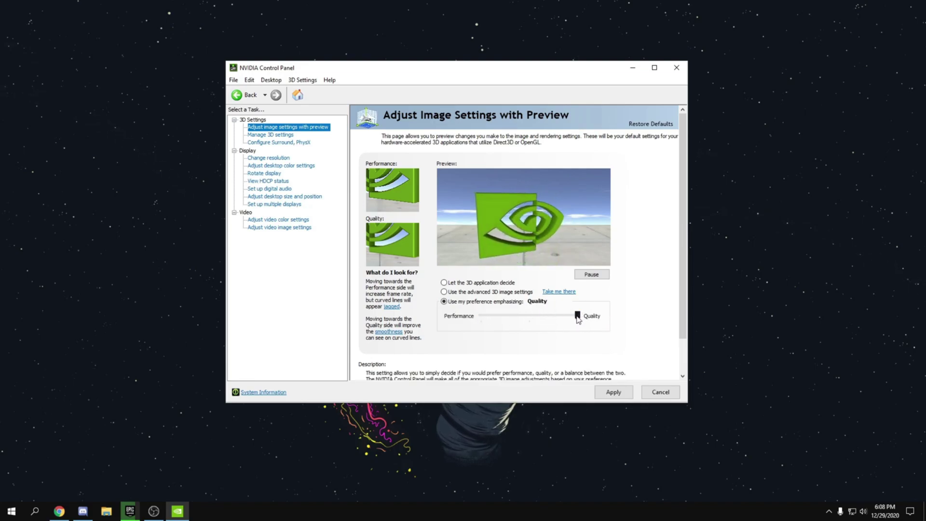
left_click_drag(578, 316, 481, 317)
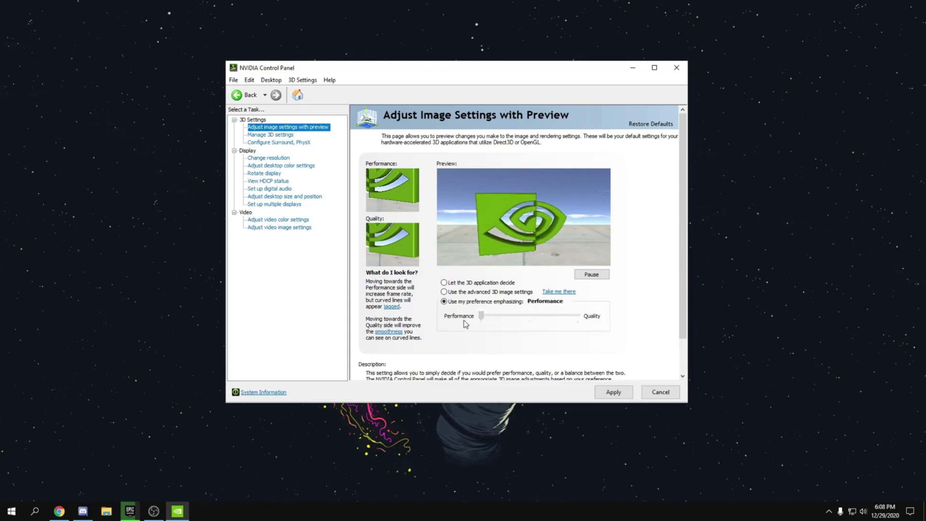
left_click(458, 293)
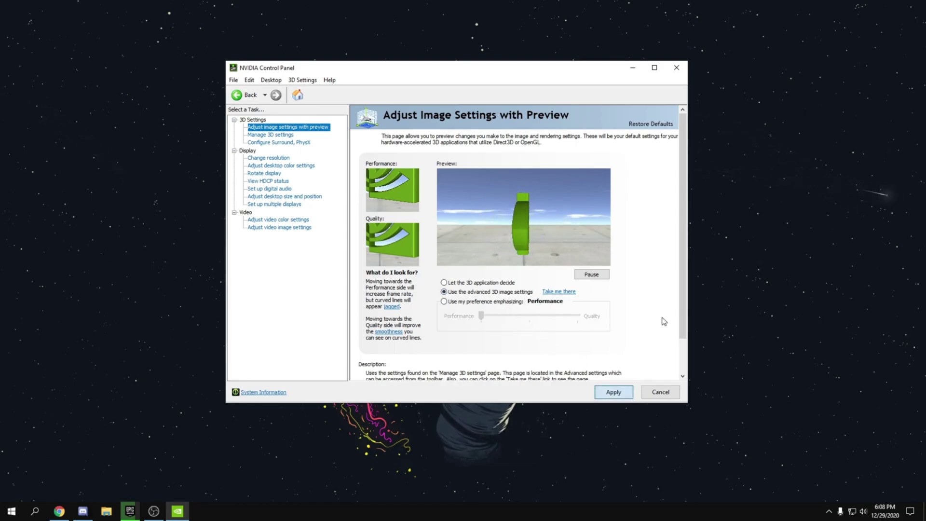
key("Return")
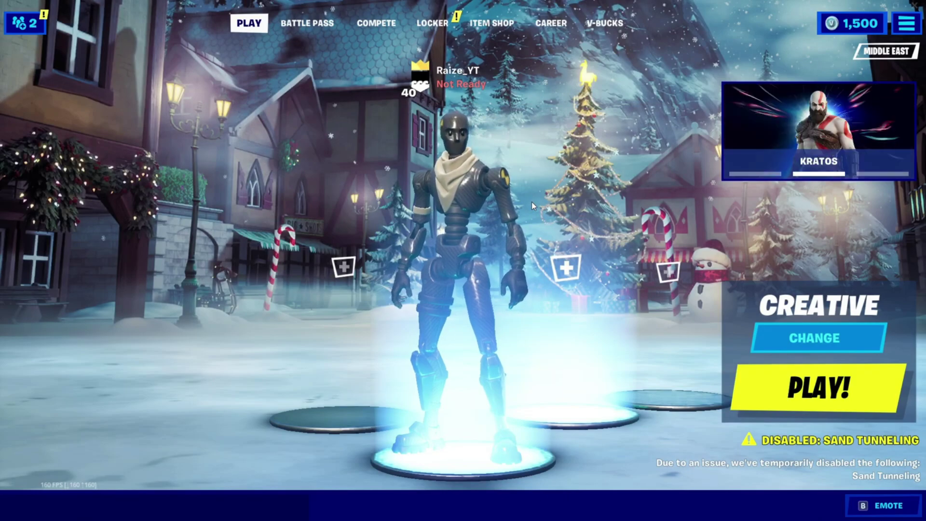
Switch to Fortnite, open its video settings, and examine the graphics quality and advanced graphics options
key("Escape")
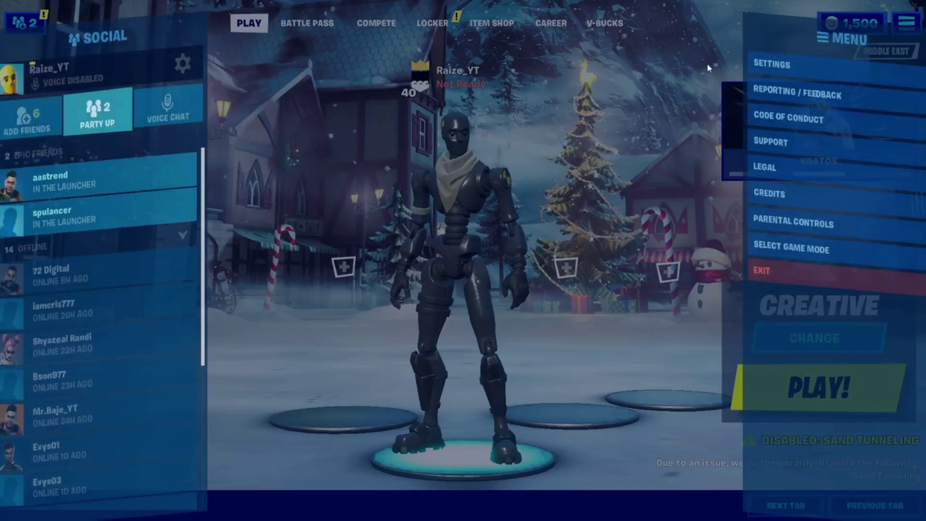
left_click(720, 51)
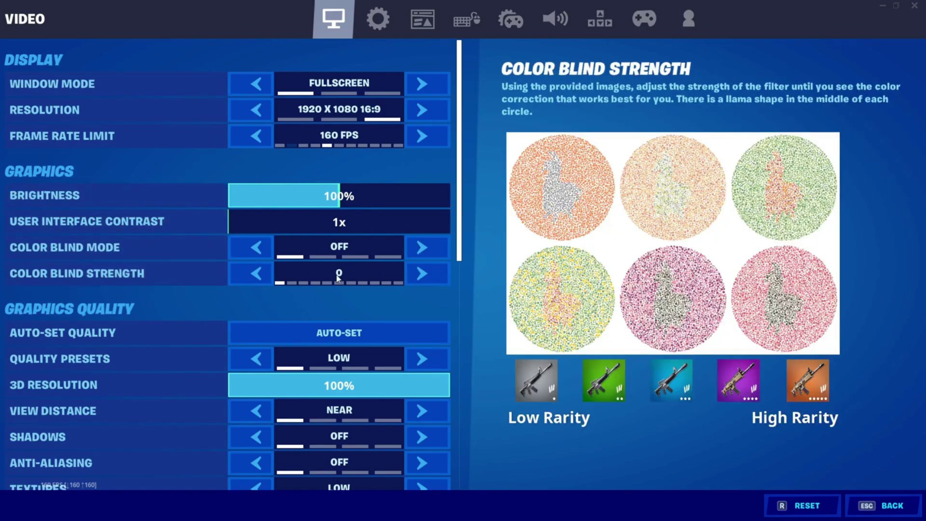
scroll(415, 234, "down", 3)
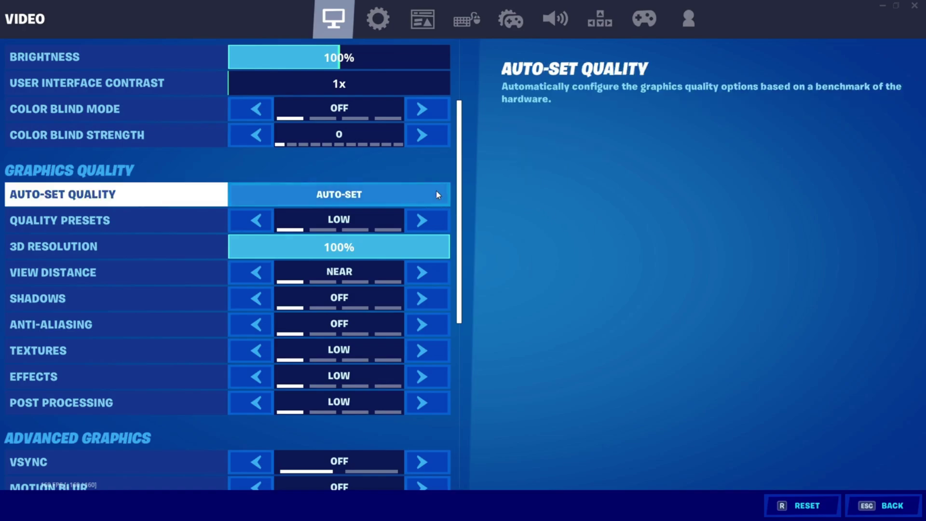
scroll(436, 190, "down", 5)
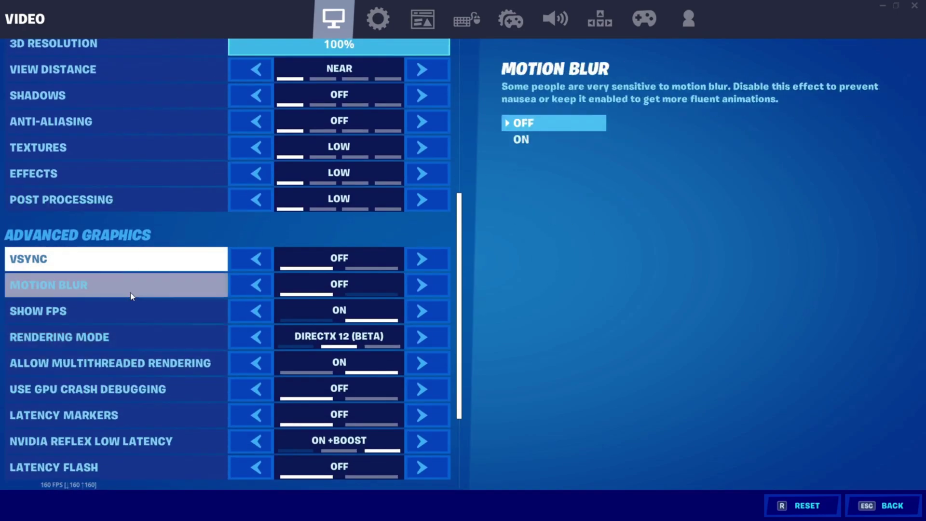